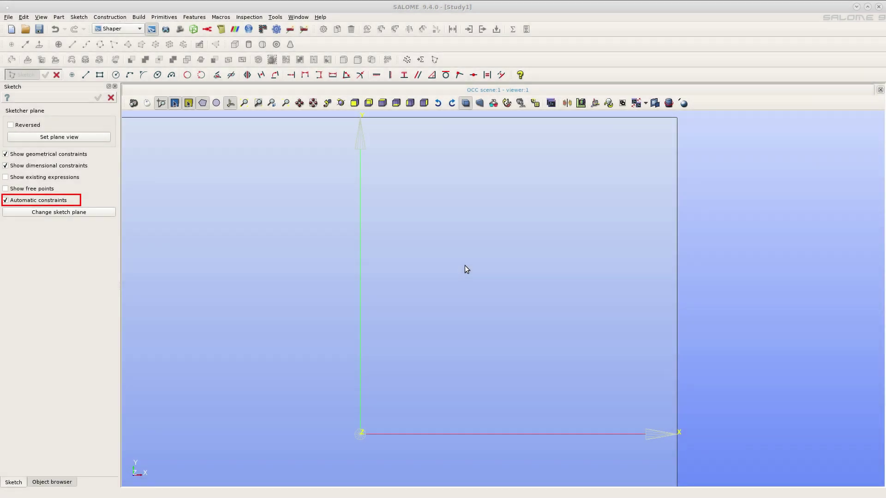
- Draw a closed eight-line stepped profile of vertical and horizontal lines right of the Y axis
{"action": "left_click", "coordinate": [86, 75]}
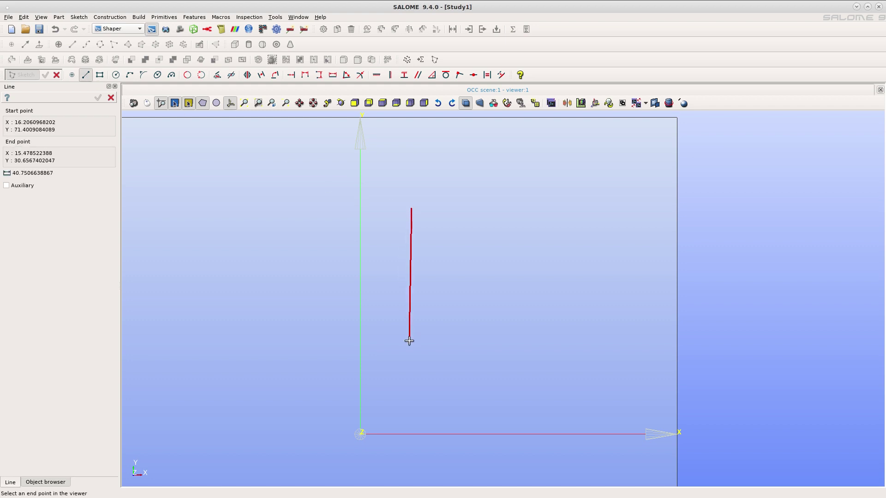
{"action": "left_click", "coordinate": [413, 370]}
{"action": "left_click", "coordinate": [438, 370]}
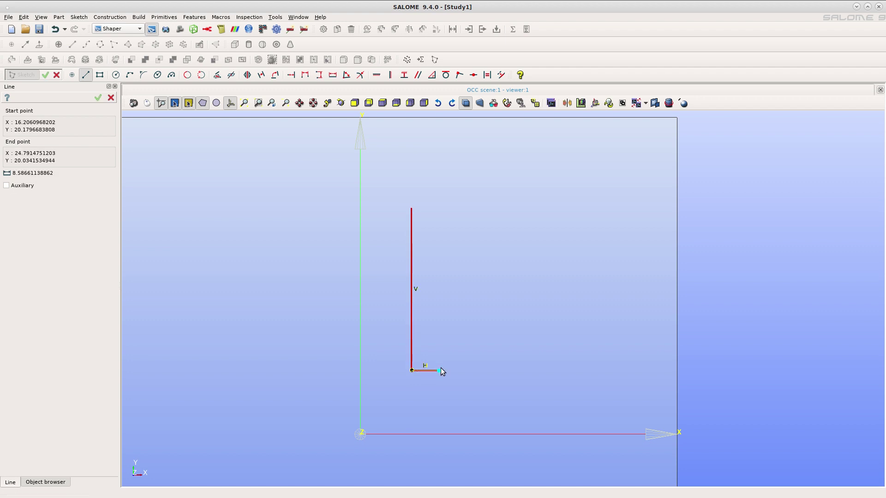
{"action": "left_click", "coordinate": [438, 321]}
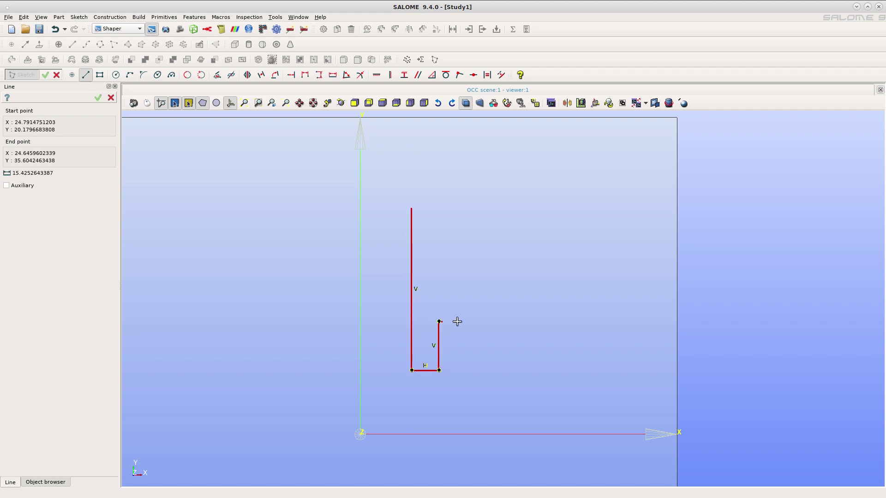
{"action": "left_click", "coordinate": [457, 321]}
{"action": "left_click", "coordinate": [457, 294]}
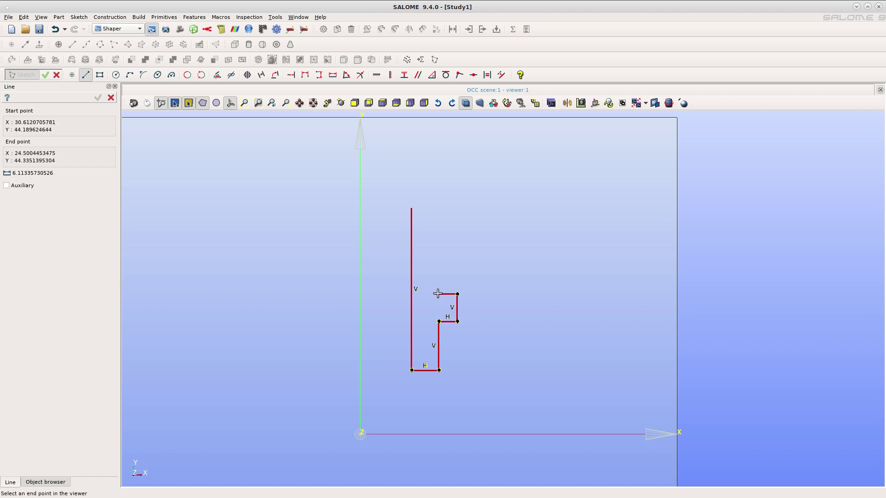
{"action": "left_click", "coordinate": [438, 293]}
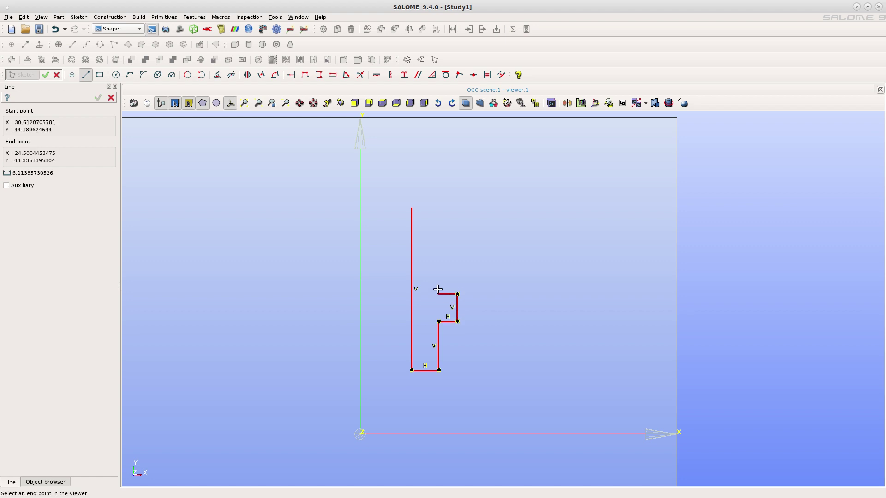
{"action": "left_click", "coordinate": [438, 208]}
{"action": "left_click", "coordinate": [412, 208]}
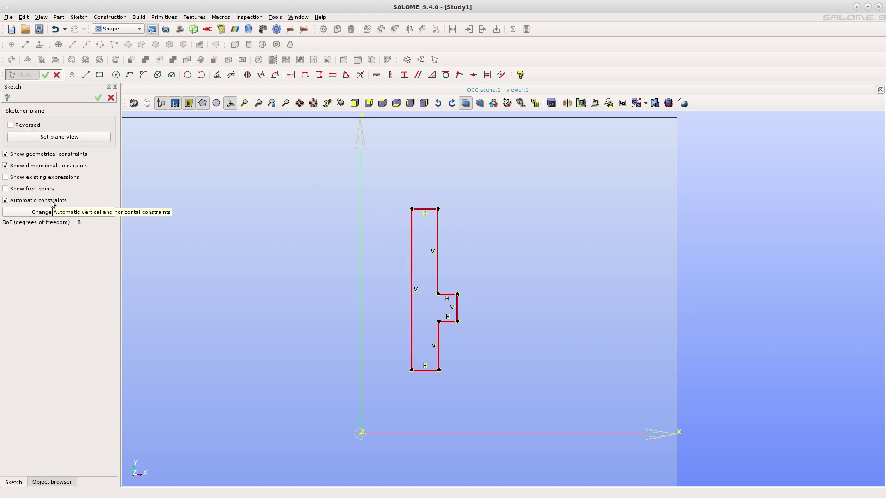
{"action": "left_click", "coordinate": [85, 75]}
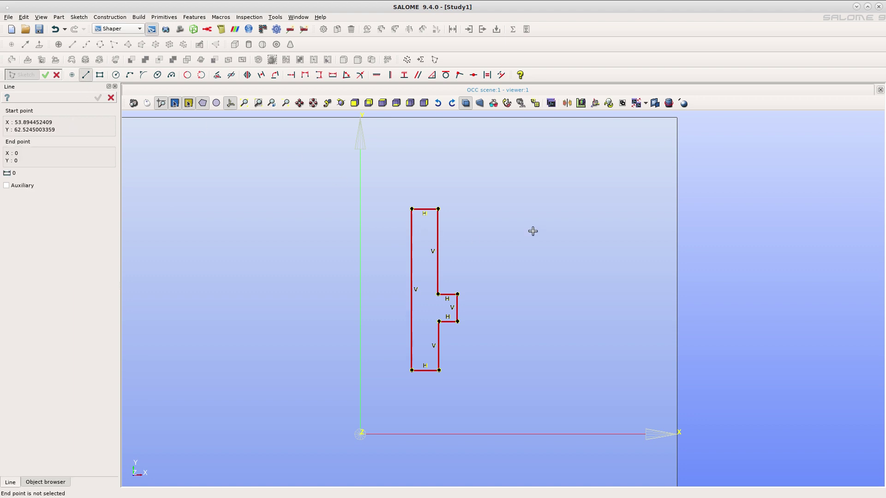
{"action": "left_click", "coordinate": [535, 363]}
{"action": "left_click", "coordinate": [564, 362]}
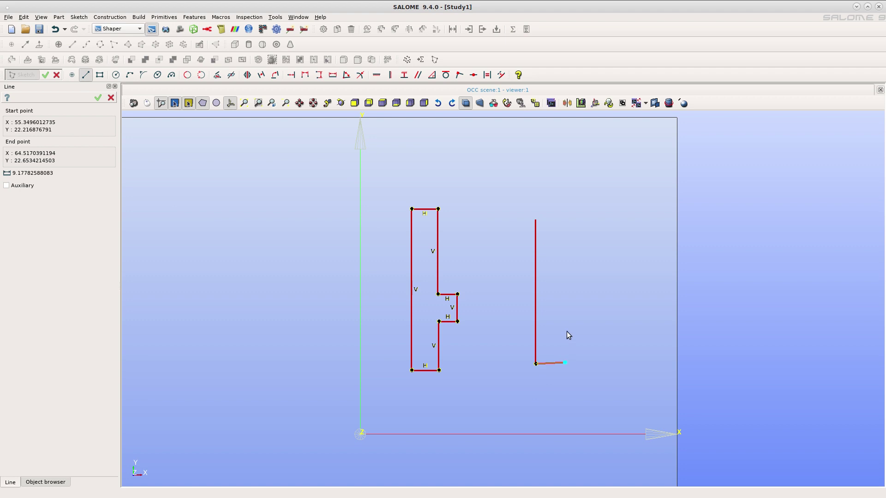
{"action": "left_click", "coordinate": [567, 313]}
{"action": "left_click", "coordinate": [582, 312]}
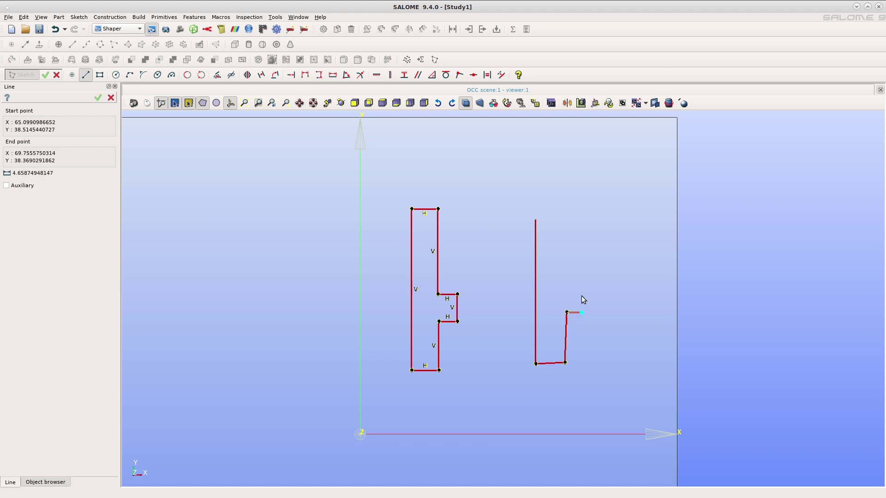
{"action": "left_click", "coordinate": [582, 293]}
{"action": "left_click", "coordinate": [567, 293]}
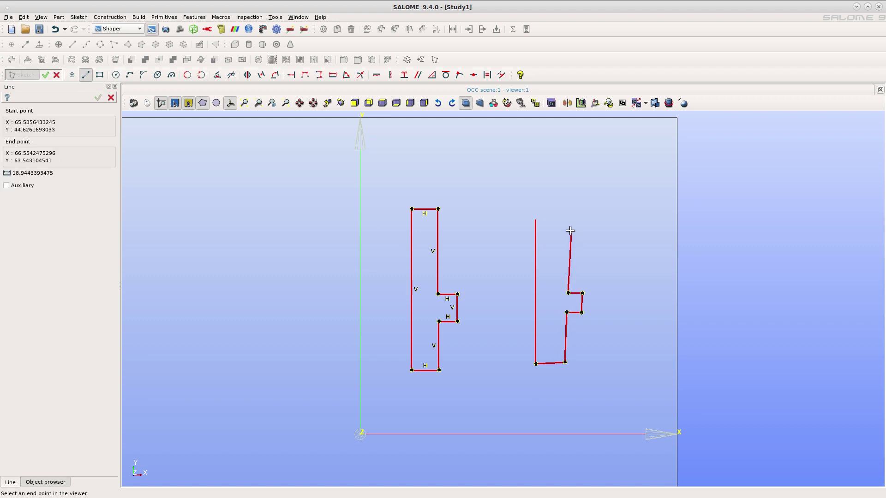
{"action": "left_click", "coordinate": [569, 228]}
{"action": "left_click", "coordinate": [535, 218]}
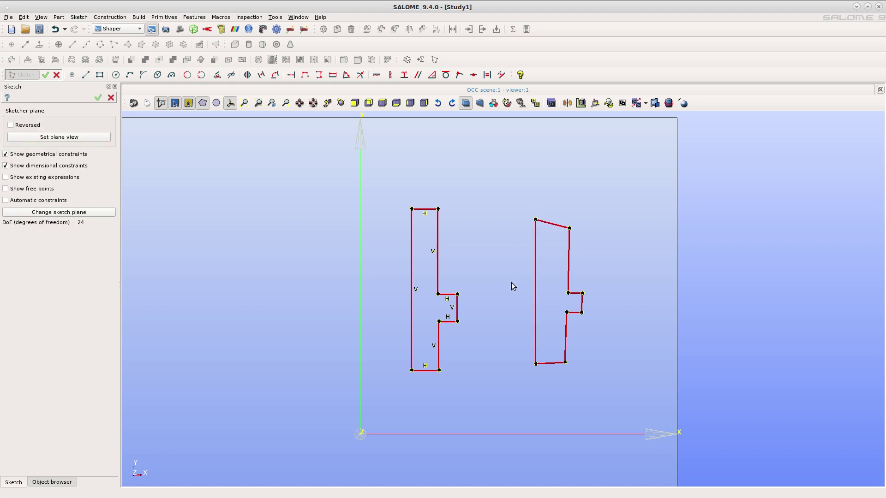
{"action": "key", "text": "ctrl+z"}
{"action": "key", "text": "ctrl+z"}
{"action": "key", "text": "ctrl+z"}
{"action": "key", "text": "ctrl+z"}
{"action": "key", "text": "ctrl+z"}
{"action": "key", "text": "ctrl+z"}
{"action": "key", "text": "ctrl+z"}
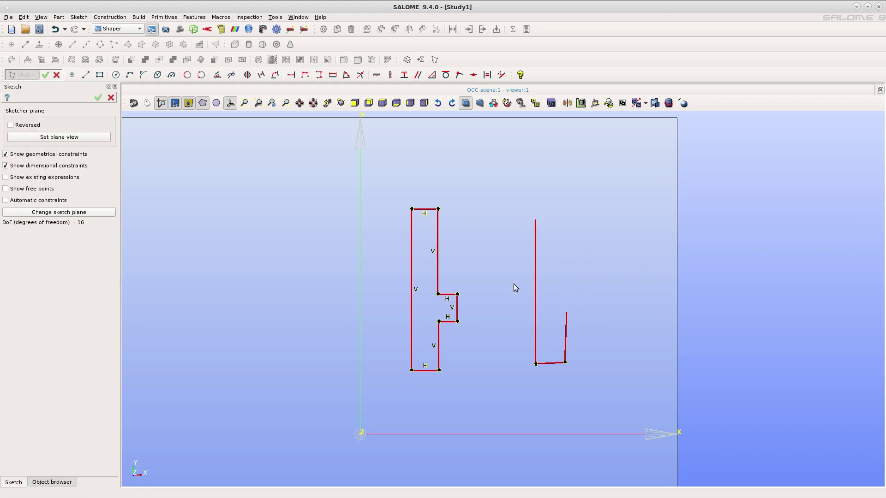
{"action": "key", "text": "ctrl+z"}
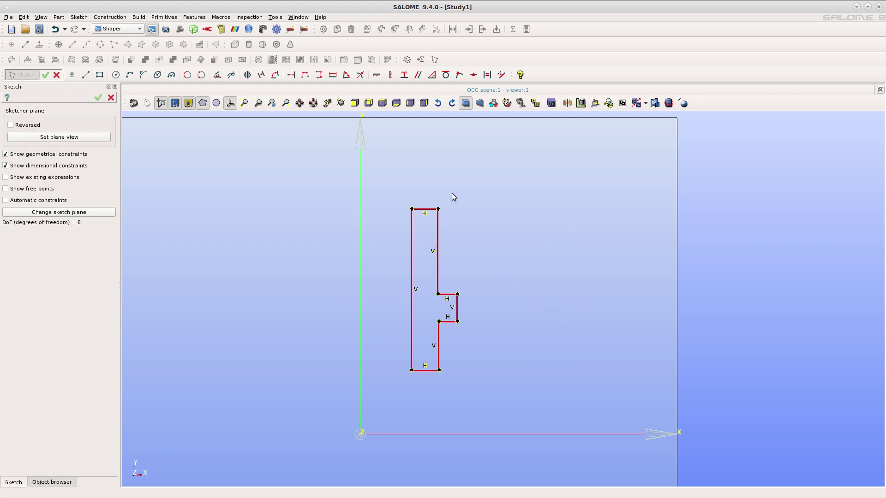
- Draw an ellipse centred near the origin, below the stepped profile
{"action": "left_click", "coordinate": [158, 75]}
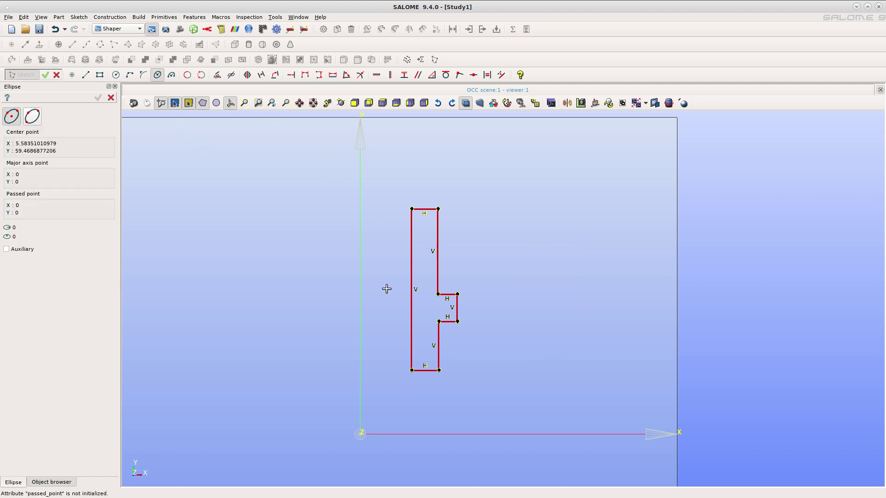
{"action": "left_click", "coordinate": [351, 411]}
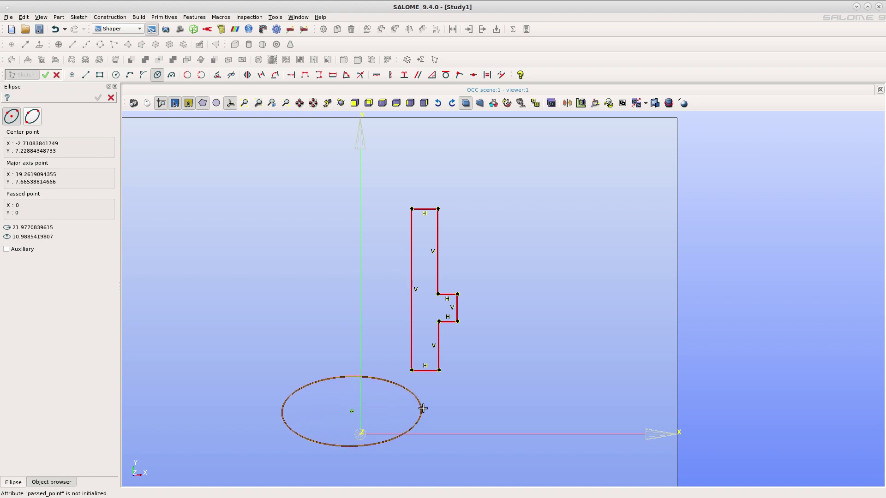
{"action": "left_click", "coordinate": [359, 447]}
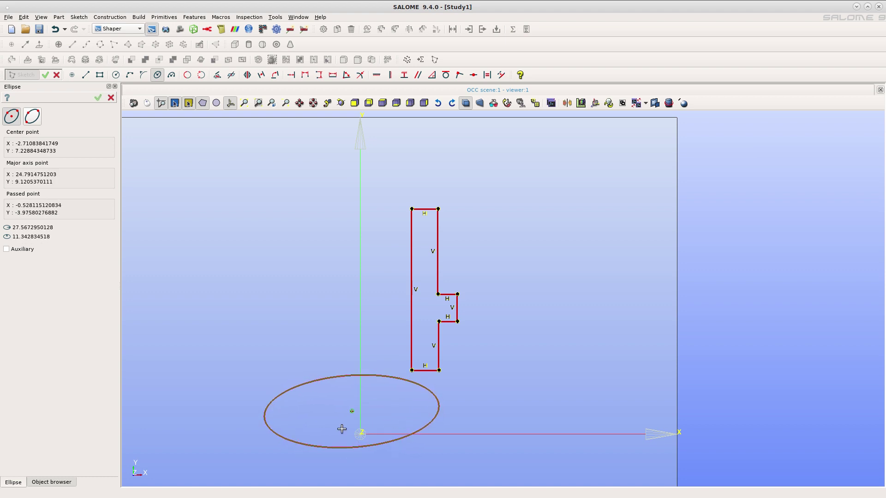
{"action": "left_click", "coordinate": [97, 98]}
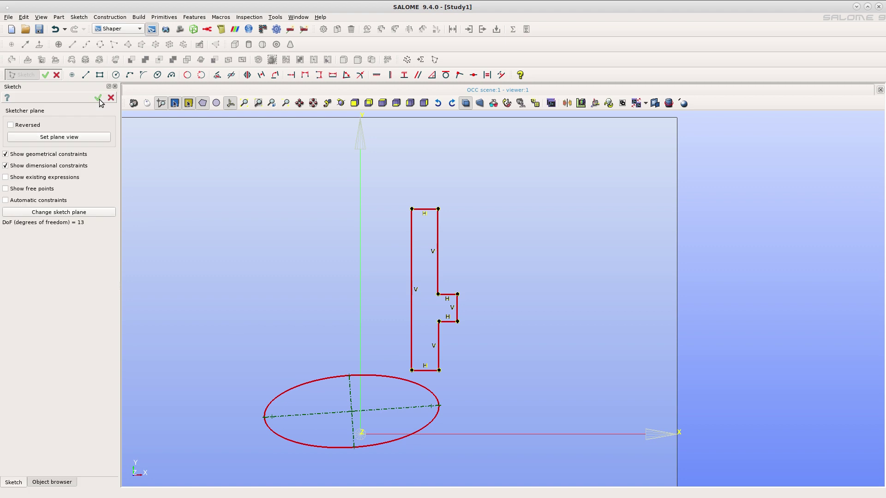
- Constrain the ellipse's major axis horizontal and dimension it to length 60
{"action": "left_click", "coordinate": [390, 409]}
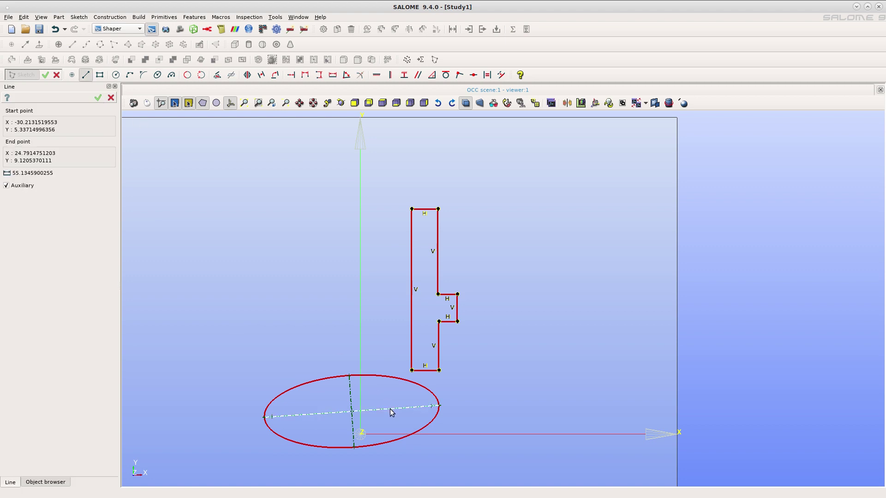
{"action": "left_click", "coordinate": [376, 75]}
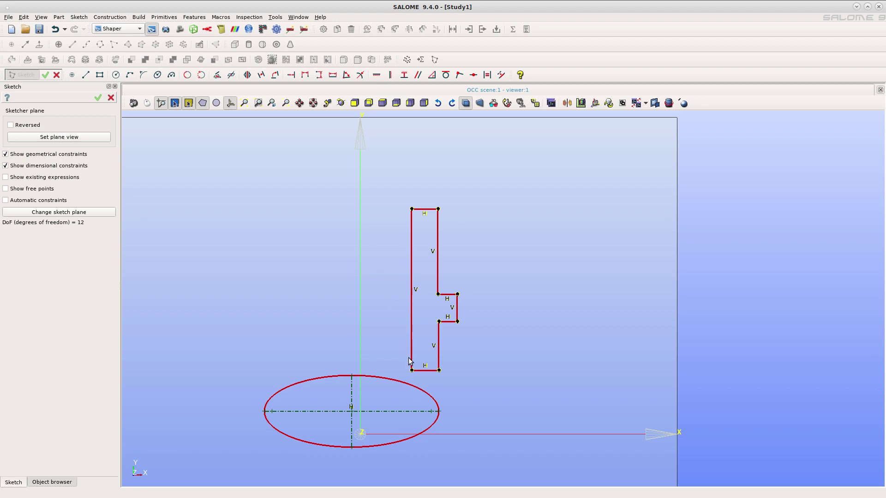
{"action": "left_click", "coordinate": [399, 412]}
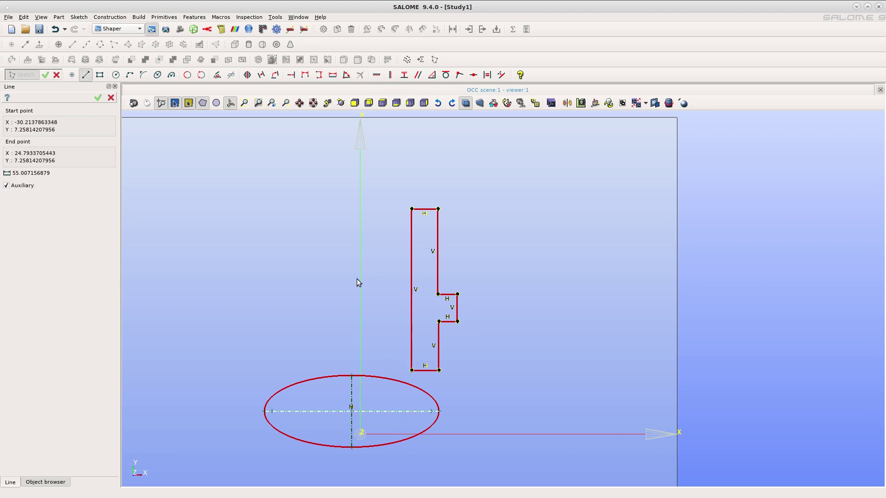
{"action": "left_click", "coordinate": [333, 75]}
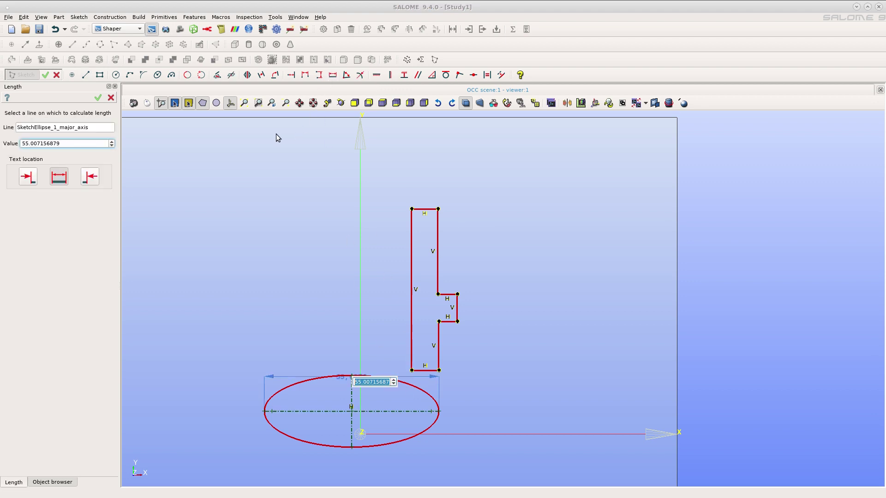
{"action": "type", "text": "60"}
{"action": "key", "text": "Return"}
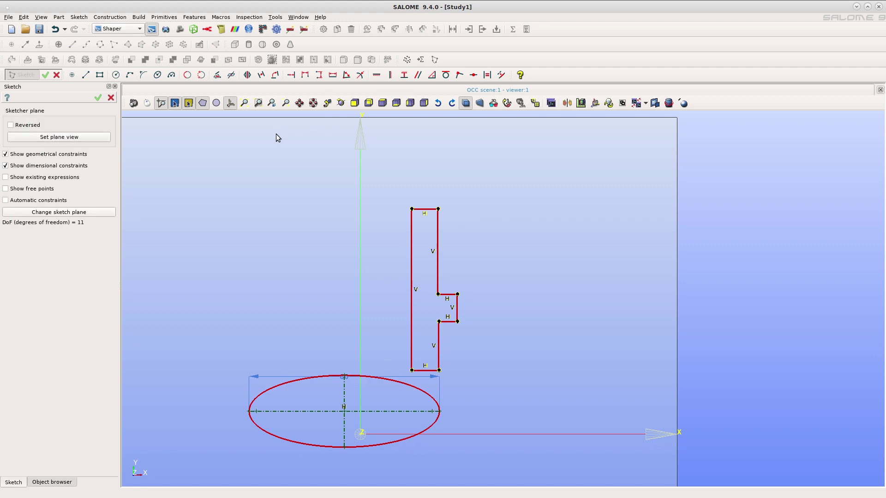
{"action": "left_click", "coordinate": [272, 375]}
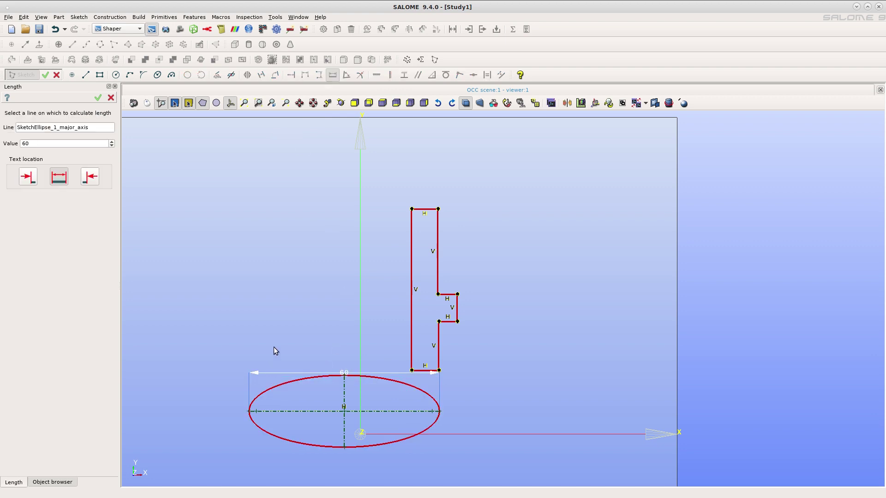
{"action": "key", "text": "Escape"}
- Dimension the ellipse's minor axis to length 20
{"action": "left_click", "coordinate": [345, 398]}
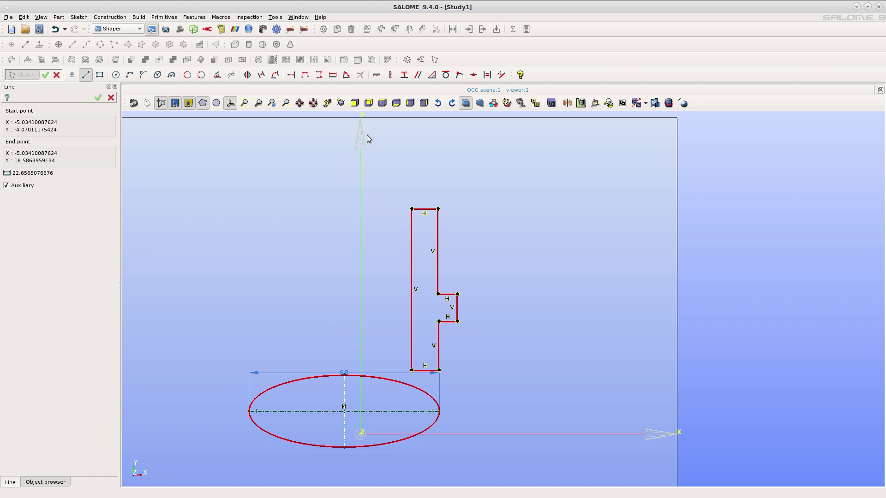
{"action": "left_click", "coordinate": [332, 75]}
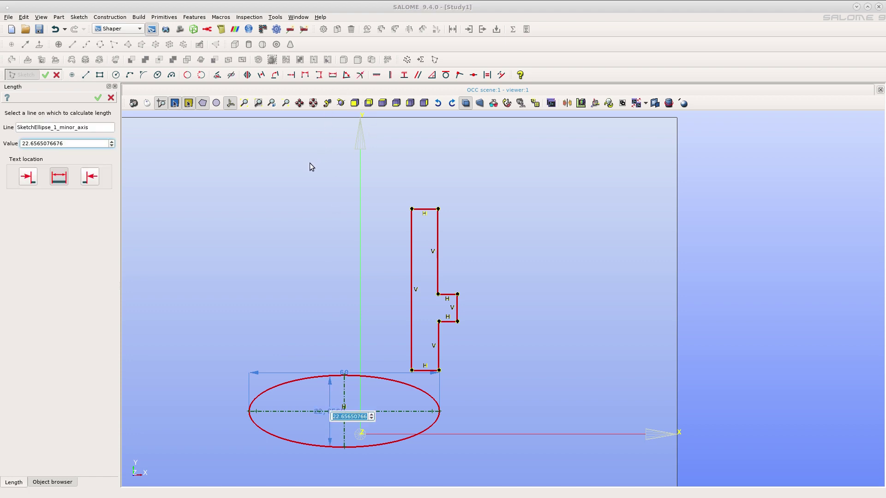
{"action": "type", "text": "20"}
{"action": "key", "text": "Return"}
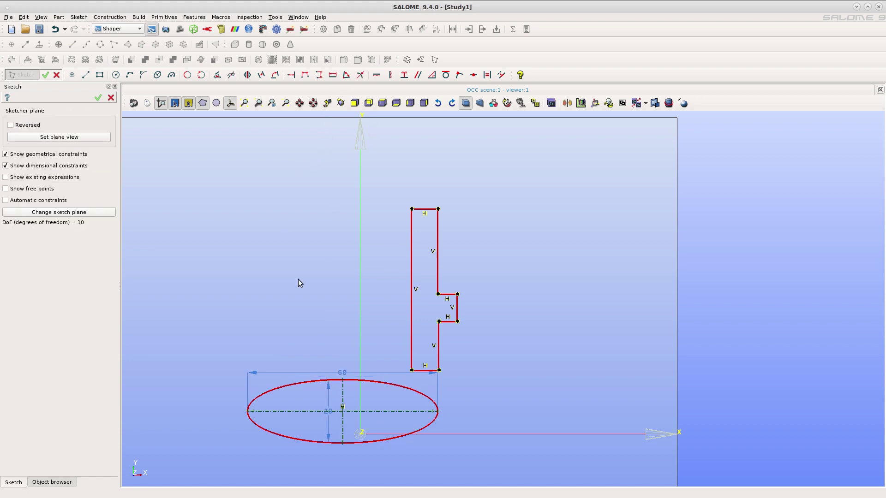
- Move the ellipse, then undo the ellipse and its dimensions entirely
{"action": "mouse_move", "coordinate": [342, 411]}
{"action": "left_mouse_down"}
{"action": "mouse_move", "coordinate": [317, 404]}
{"action": "mouse_move", "coordinate": [369, 418]}
{"action": "mouse_move", "coordinate": [454, 419]}
{"action": "mouse_move", "coordinate": [377, 418]}
{"action": "mouse_move", "coordinate": [353, 397]}
{"action": "left_mouse_up"}
{"action": "left_click", "coordinate": [578, 389]}
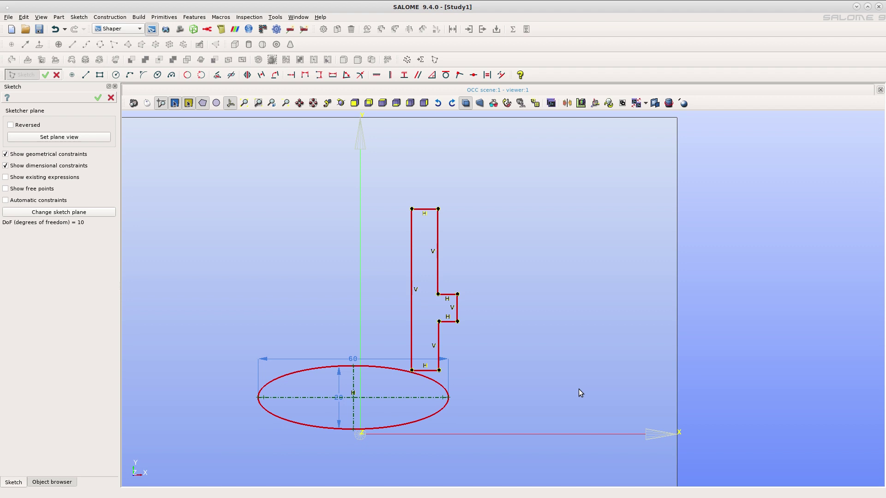
{"action": "key", "text": "ctrl+z"}
{"action": "key", "text": "ctrl+z"}
{"action": "key", "text": "ctrl+z"}
{"action": "key", "text": "ctrl+z"}
{"action": "key", "text": "ctrl+z"}
{"action": "key", "text": "ctrl+z"}
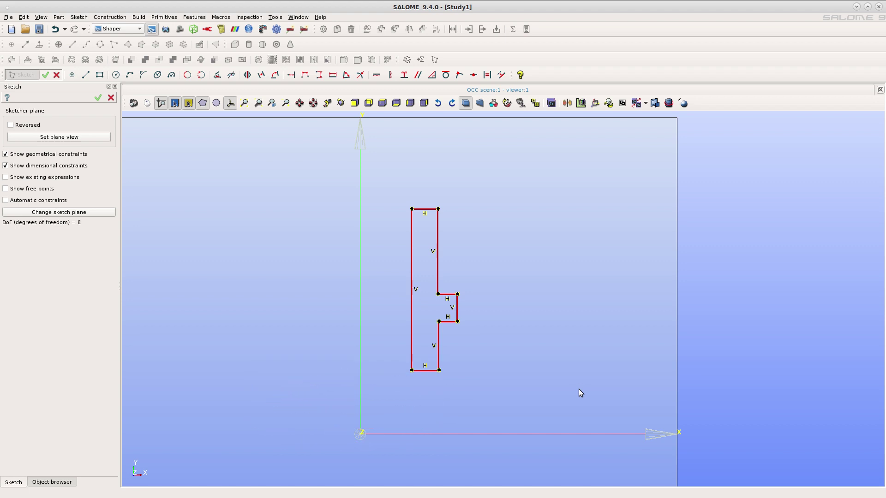
- Draw an elliptic arc near the origin and constrain its major axis horizontal
{"action": "left_click", "coordinate": [170, 78]}
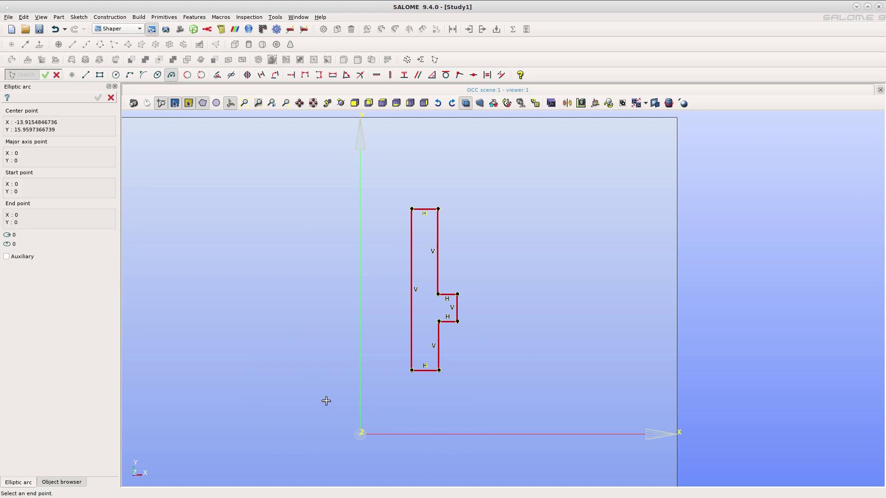
{"action": "left_click", "coordinate": [343, 418]}
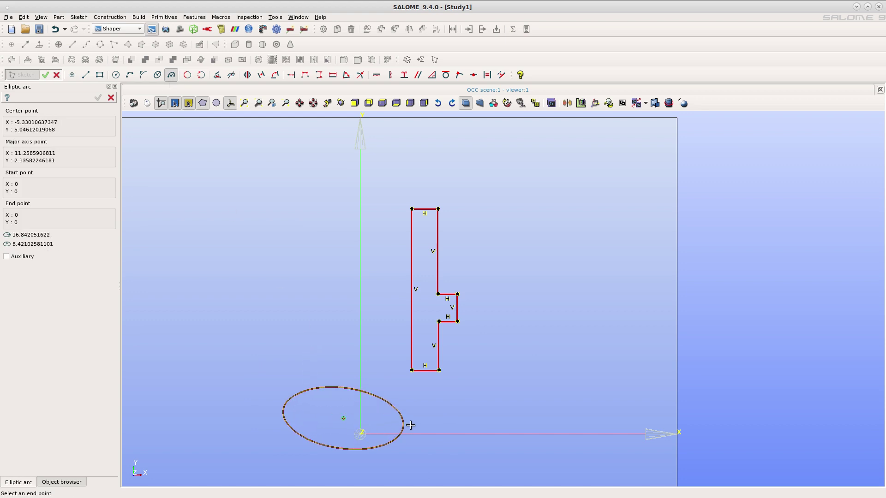
{"action": "left_click", "coordinate": [439, 411]}
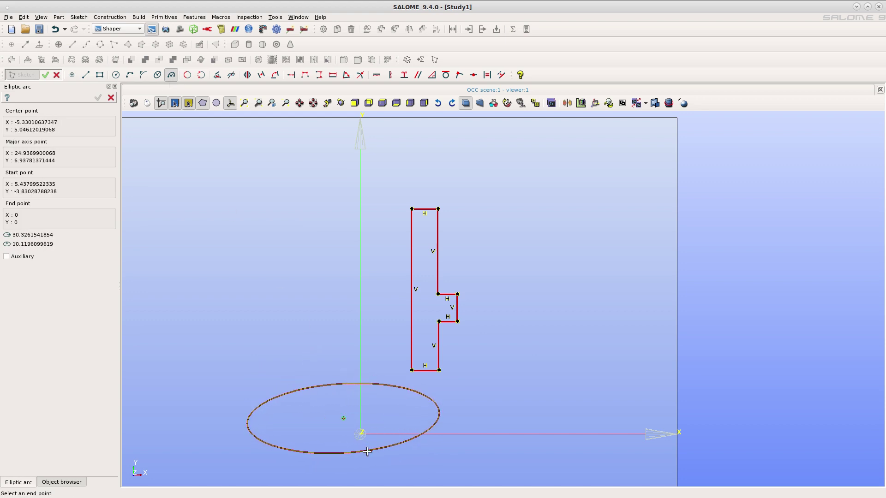
{"action": "left_click", "coordinate": [342, 452]}
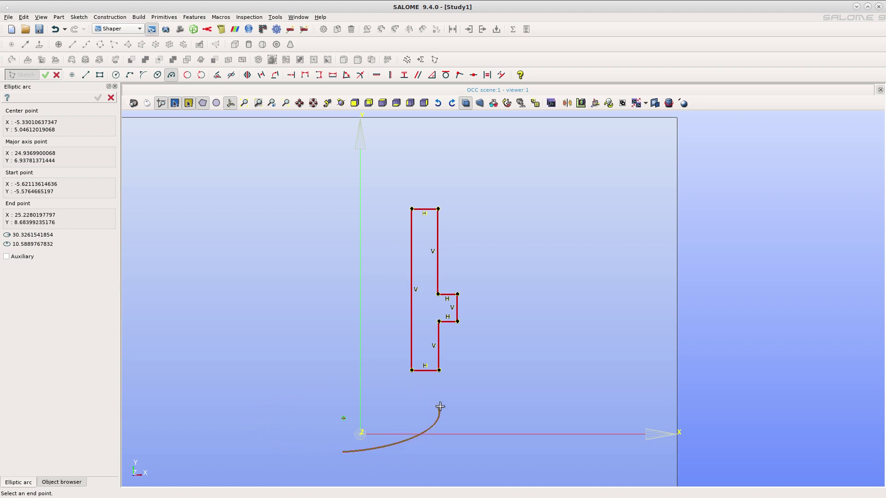
{"action": "left_click", "coordinate": [415, 410]}
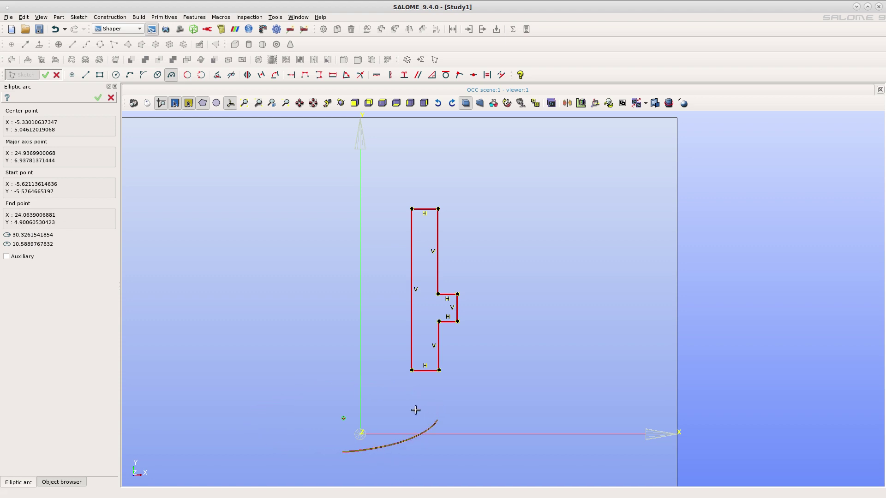
{"action": "left_click", "coordinate": [98, 99]}
{"action": "left_click", "coordinate": [380, 415]}
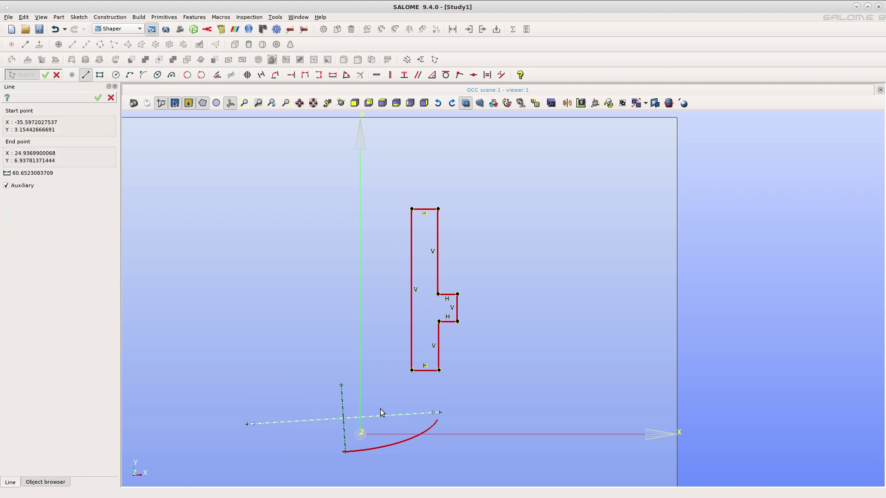
{"action": "left_click", "coordinate": [377, 75]}
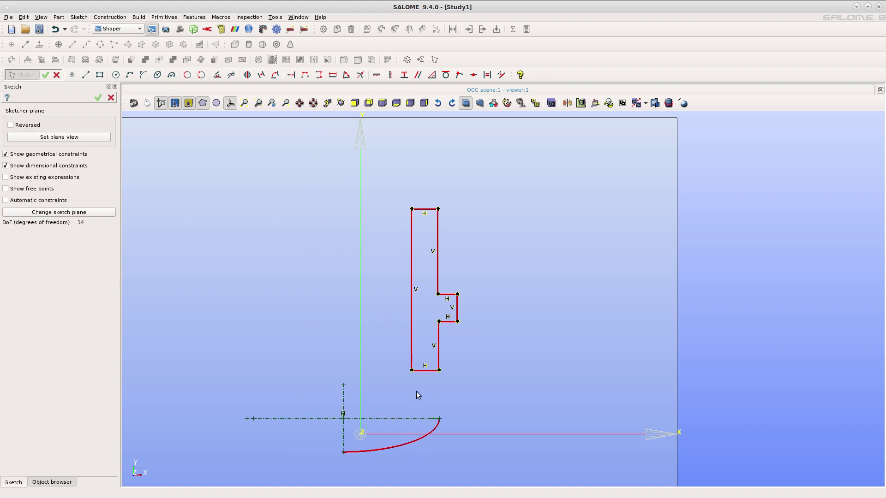
- Make the arc start coincident with the minor-axis start and the arc end with the major-axis end
{"action": "scroll", "coordinate": [350, 473], "scroll_direction": "up", "scroll_amount": 3}
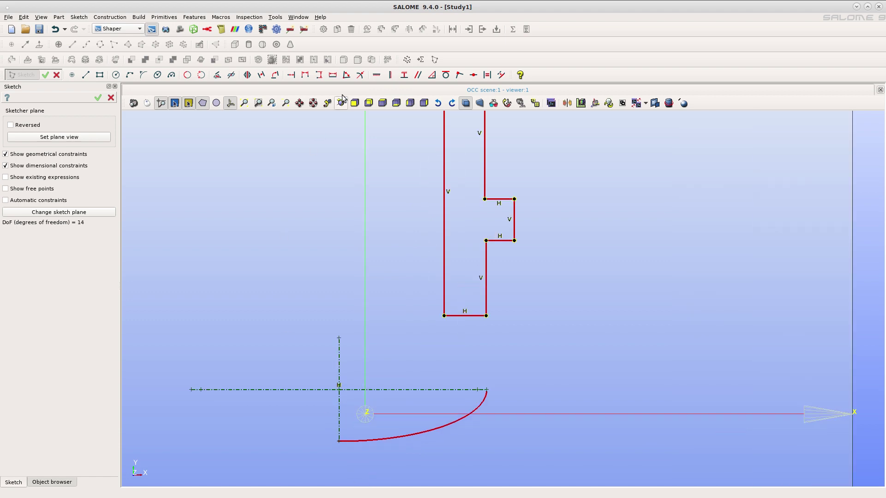
{"action": "left_click", "coordinate": [458, 76]}
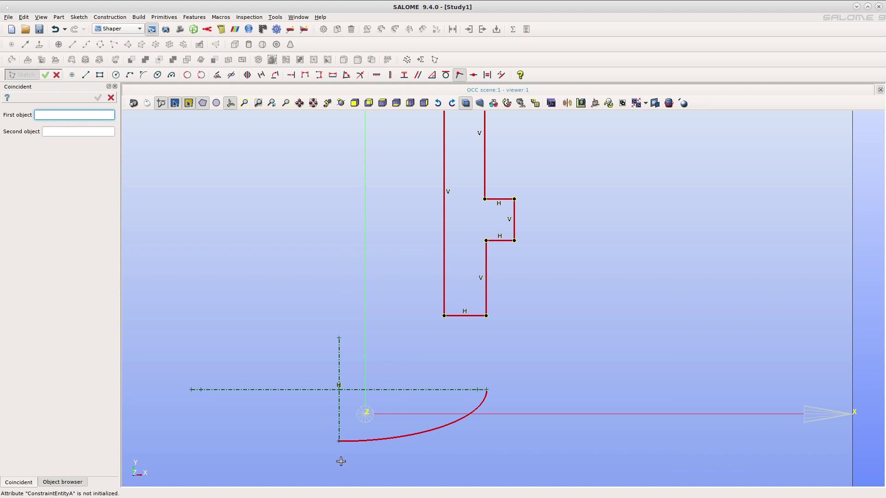
{"action": "left_click", "coordinate": [339, 443]}
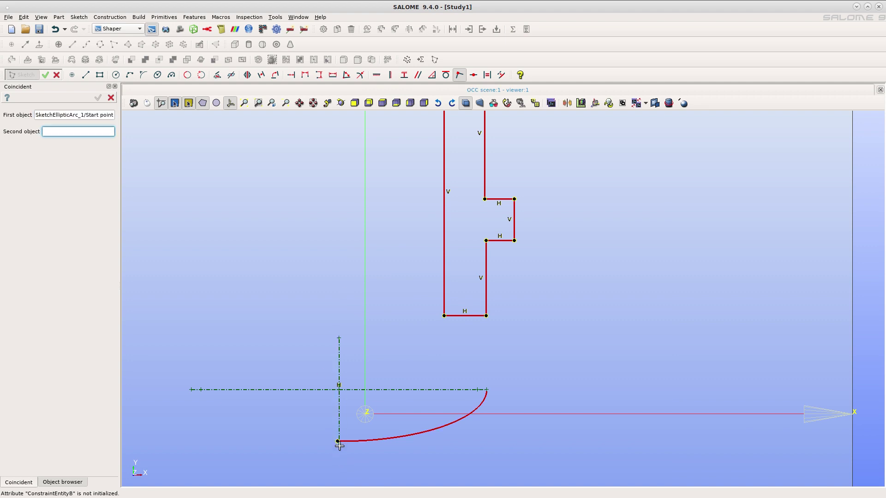
{"action": "scroll", "coordinate": [339, 444], "scroll_direction": "up", "scroll_amount": 10}
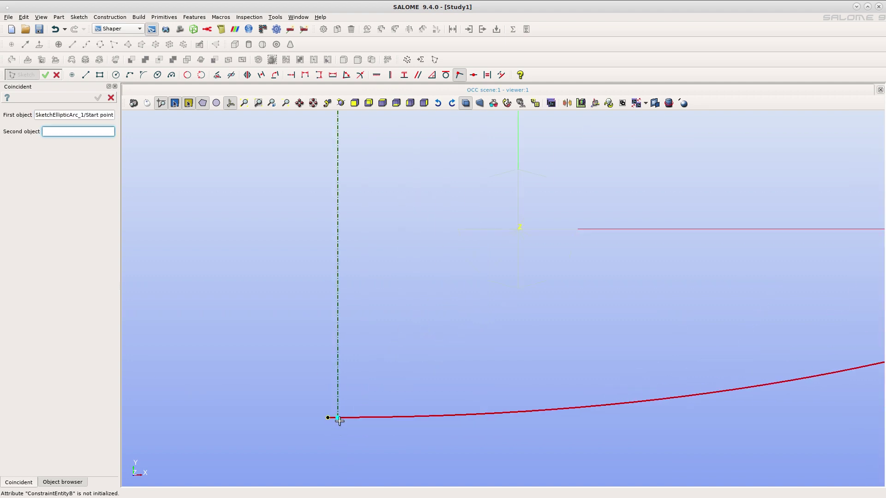
{"action": "left_click", "coordinate": [338, 418]}
{"action": "scroll", "coordinate": [338, 417], "scroll_direction": "down", "scroll_amount": 8}
{"action": "scroll", "coordinate": [538, 395], "scroll_direction": "up", "scroll_amount": 4}
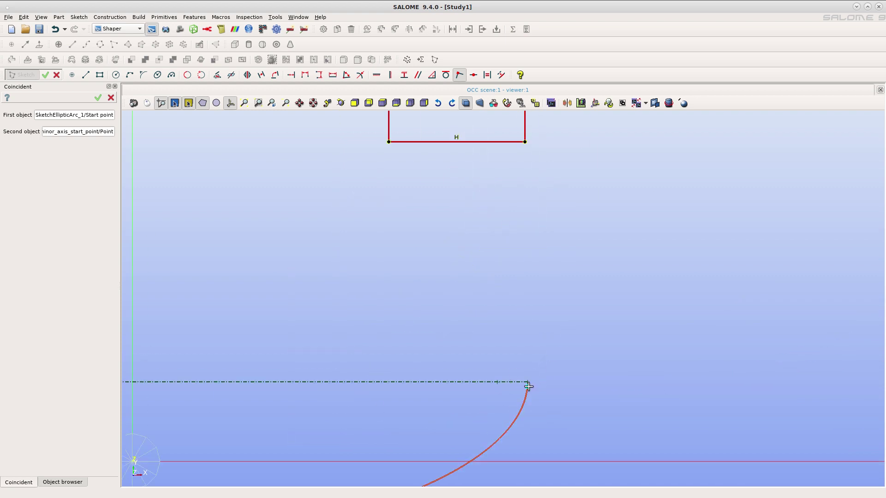
{"action": "left_click", "coordinate": [528, 386]}
{"action": "left_click", "coordinate": [530, 381]}
{"action": "scroll", "coordinate": [530, 383], "scroll_direction": "down", "scroll_amount": 5}
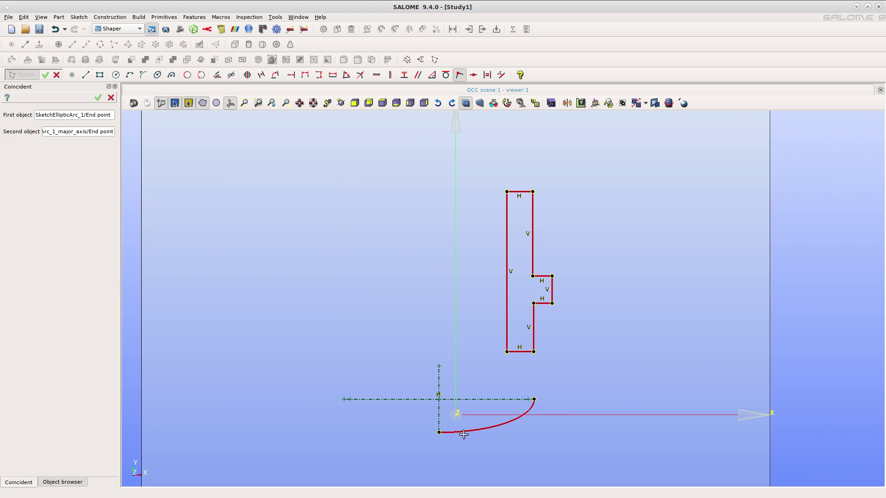
{"action": "left_click", "coordinate": [98, 97]}
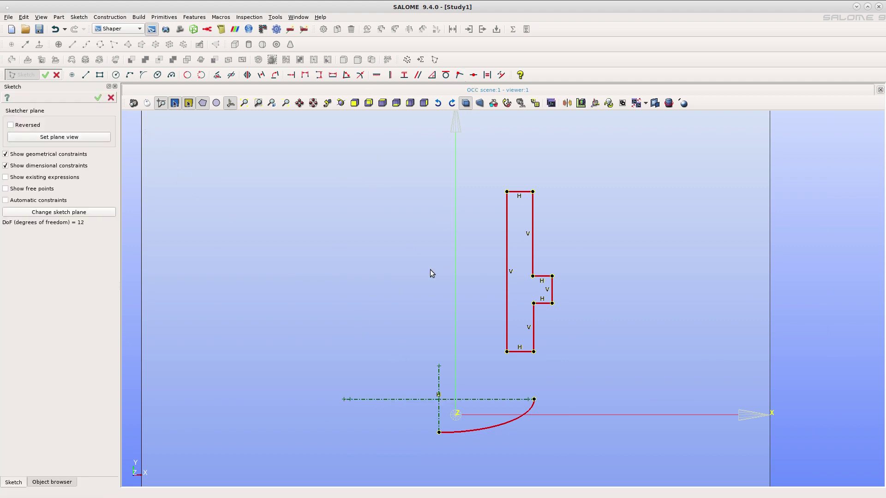
- Make the minor-axis start coincident with the origin and the major-axis end with SketchLine_2's end
{"action": "mouse_move", "coordinate": [438, 398]}
{"action": "left_mouse_down"}
{"action": "mouse_move", "coordinate": [442, 383]}
{"action": "mouse_move", "coordinate": [473, 369]}
{"action": "left_mouse_up"}
{"action": "left_click", "coordinate": [474, 368]}
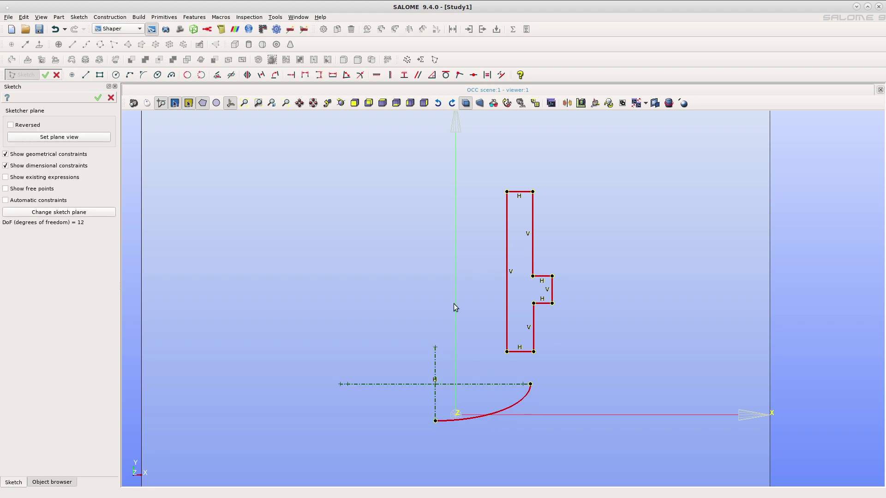
{"action": "left_click", "coordinate": [460, 75]}
{"action": "left_click", "coordinate": [432, 423]}
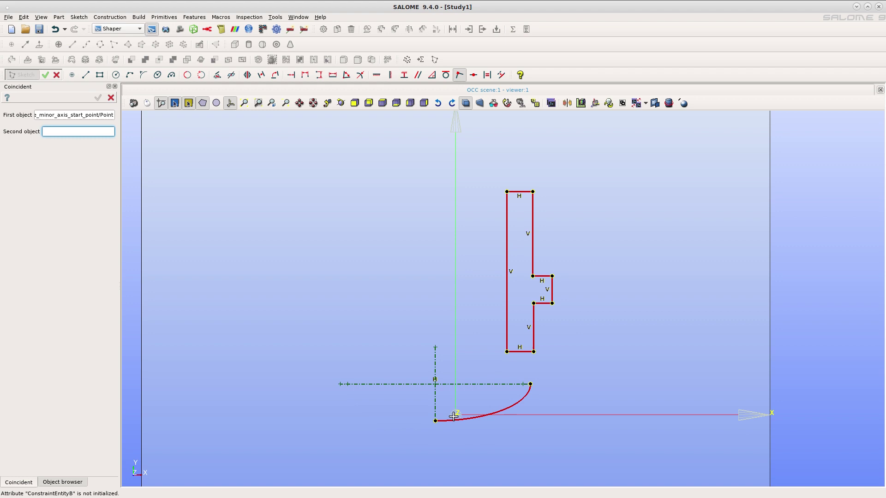
{"action": "left_click", "coordinate": [455, 414]}
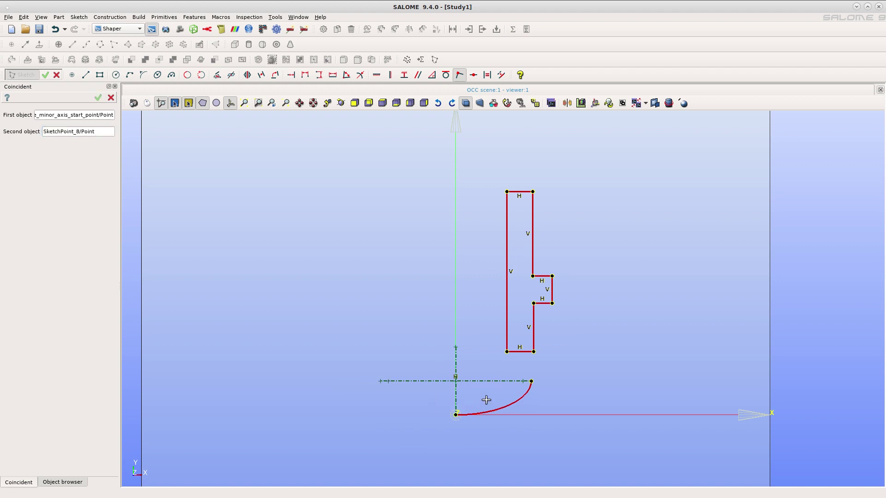
{"action": "left_click", "coordinate": [531, 381]}
{"action": "left_click", "coordinate": [535, 352]}
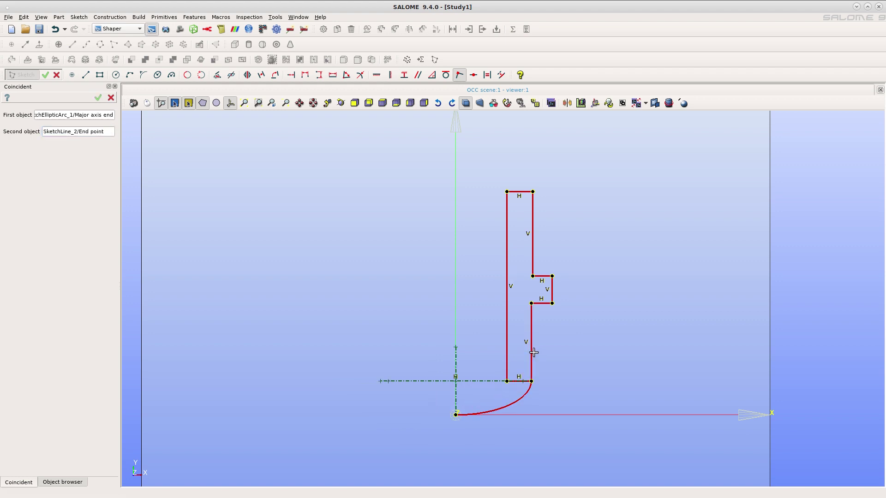
{"action": "key", "text": "Escape"}
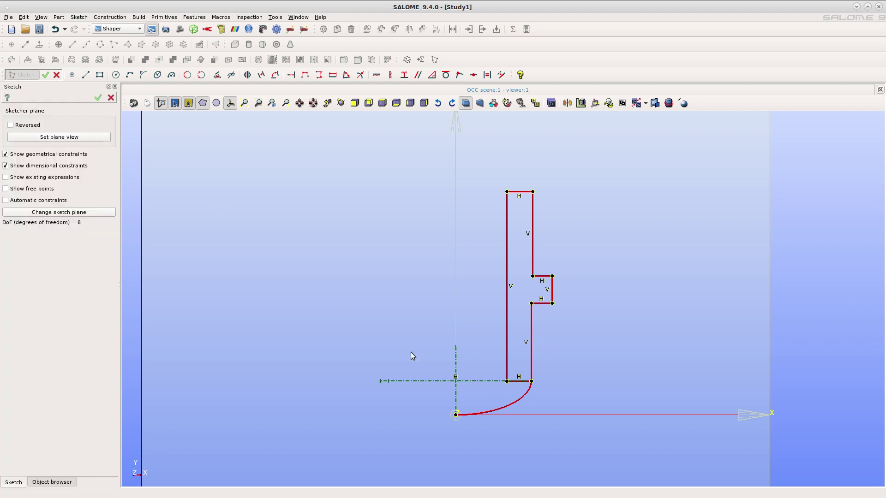
- Make the bottom horizontal line auxiliary
{"action": "scroll", "coordinate": [507, 390], "scroll_direction": "up", "scroll_amount": 2}
{"action": "double_click", "coordinate": [517, 381]}
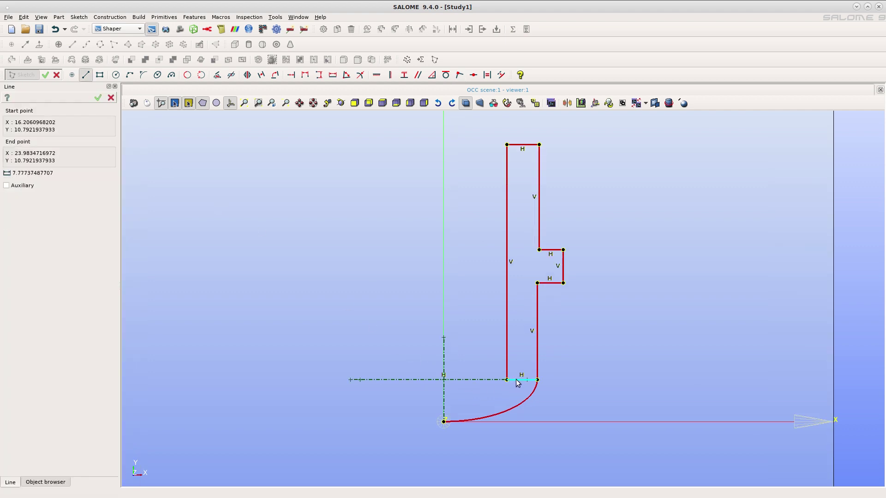
{"action": "left_click", "coordinate": [98, 97]}
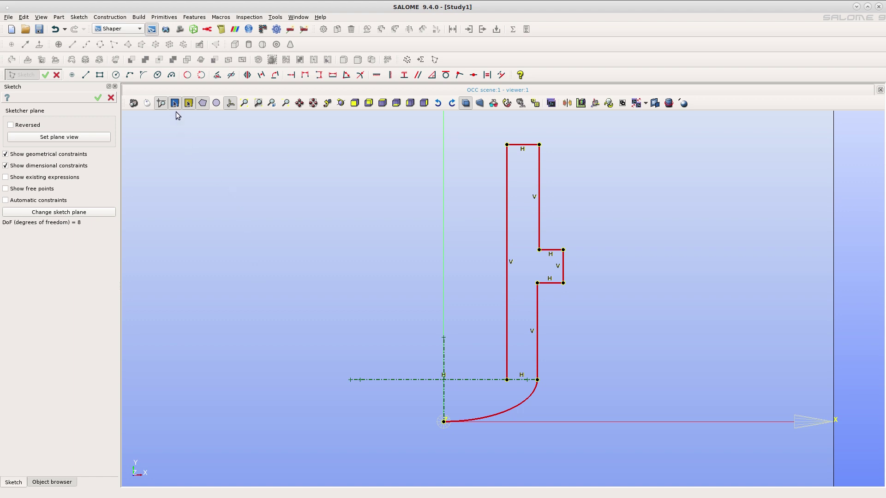
- Draw an inner elliptic arc centred on the vertical axis, ending at the profile's bottom-left corner
{"action": "left_click", "coordinate": [172, 75]}
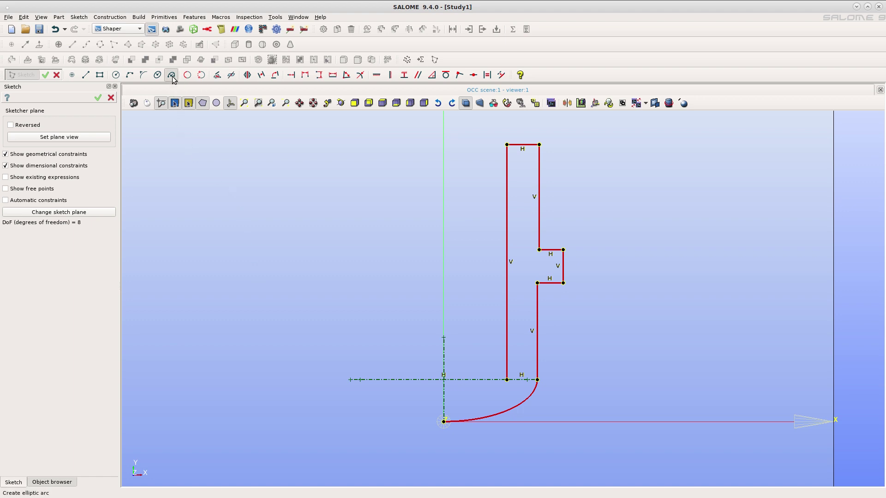
{"action": "left_click", "coordinate": [443, 380]}
{"action": "left_click", "coordinate": [506, 379]}
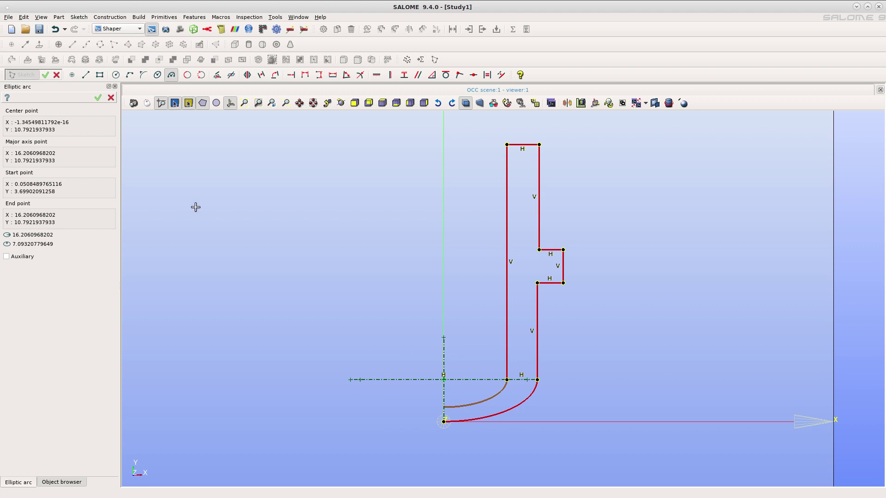
{"action": "left_click", "coordinate": [98, 98]}
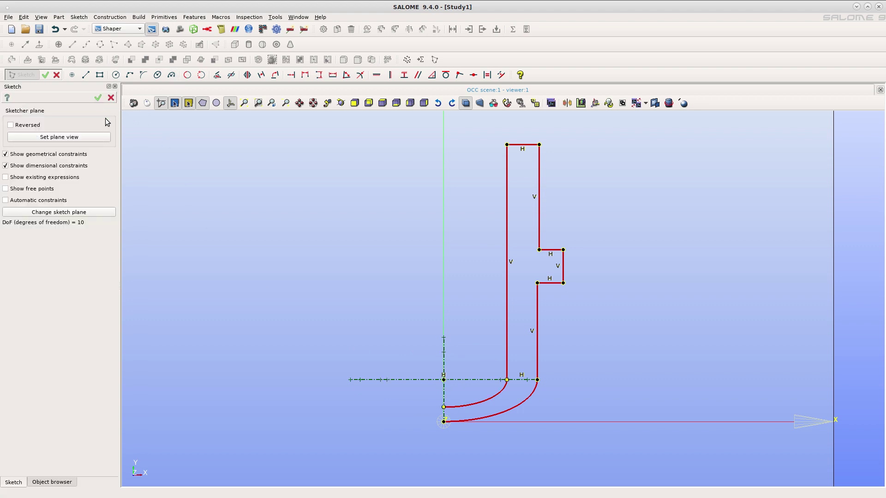
- Draw a line from the inner arc's lower end down to the origin
{"action": "left_click", "coordinate": [86, 75]}
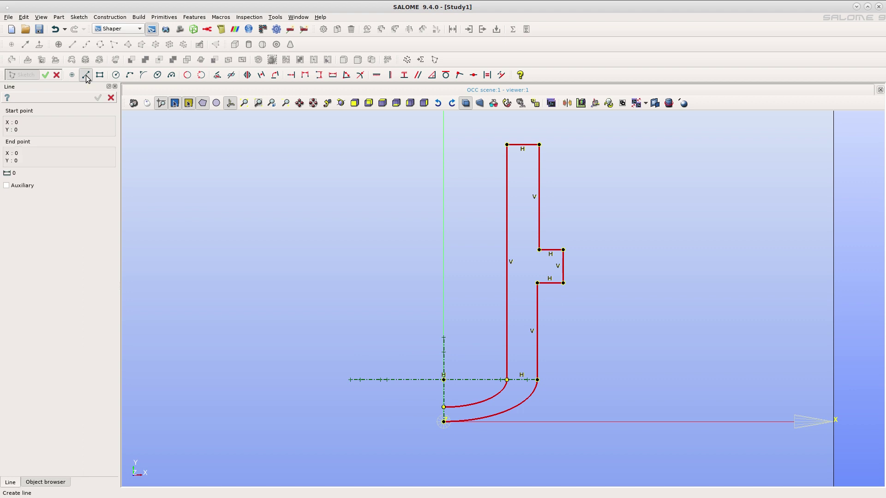
{"action": "left_click", "coordinate": [444, 407]}
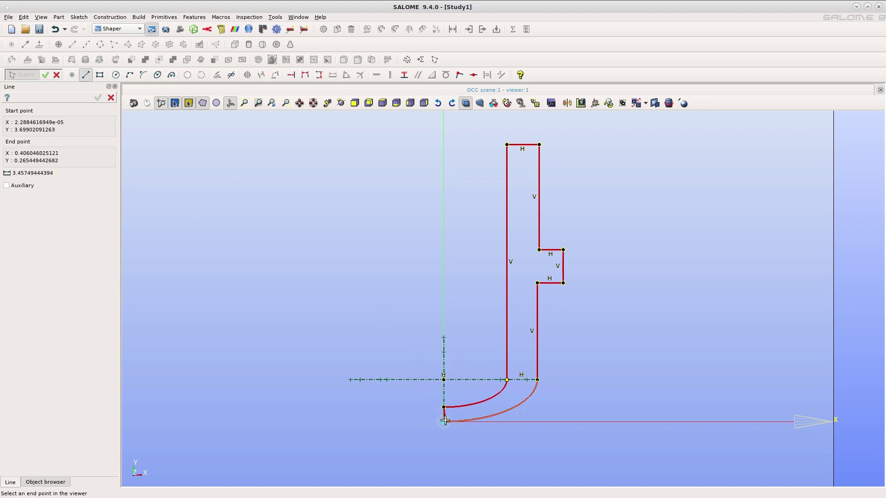
{"action": "left_click", "coordinate": [428, 436]}
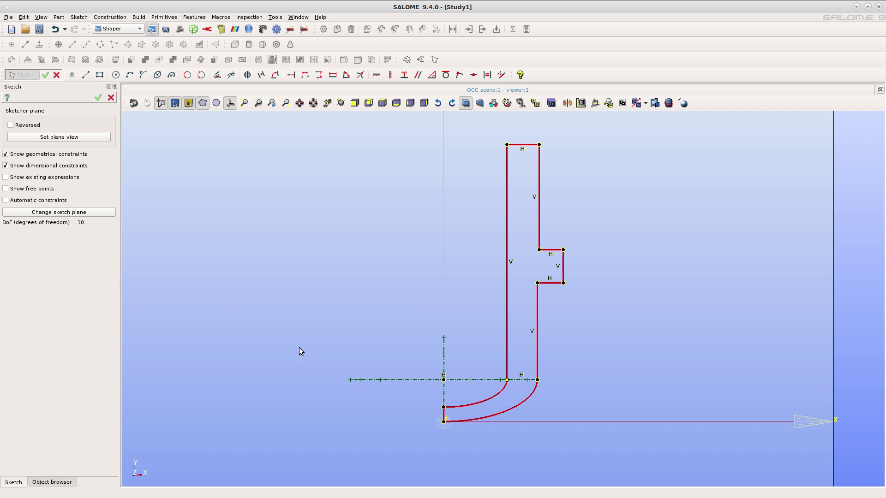
- Move Sketch_1 onto the XOZ plane and rotate the view to face the profile
{"action": "left_click", "coordinate": [94, 214]}
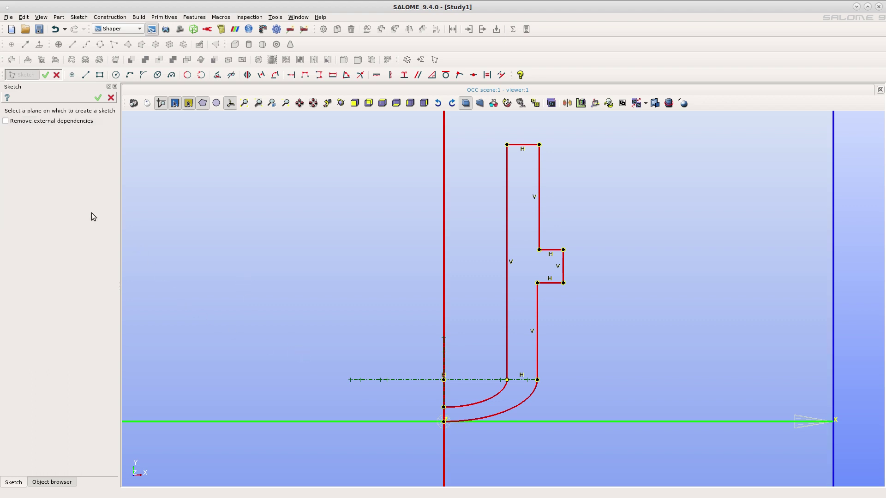
{"action": "double_click", "coordinate": [66, 88]}
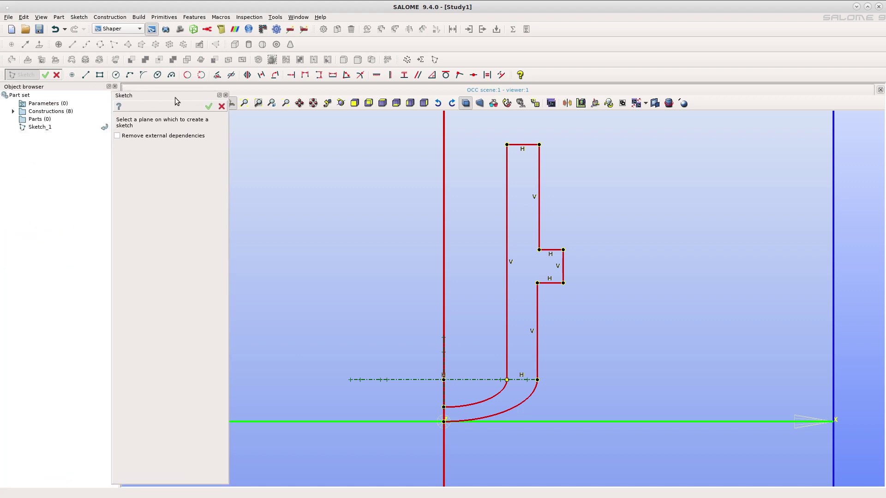
{"action": "left_click", "coordinate": [13, 111]}
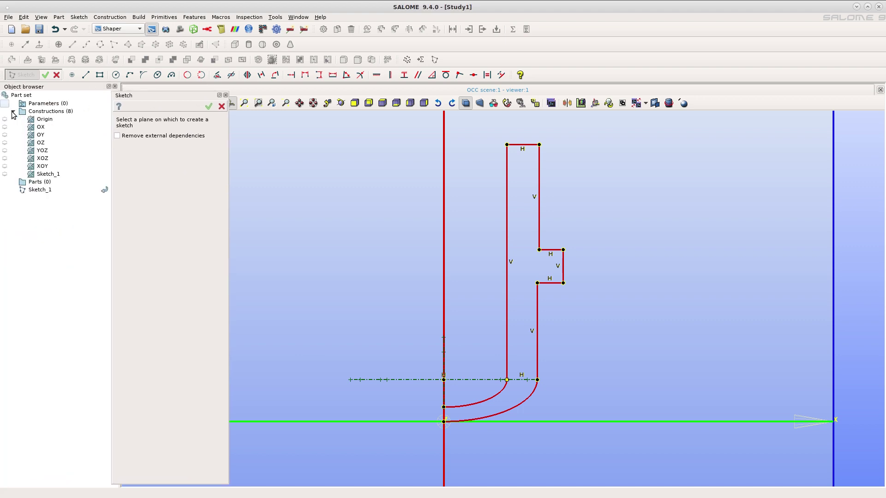
{"action": "left_click", "coordinate": [48, 159]}
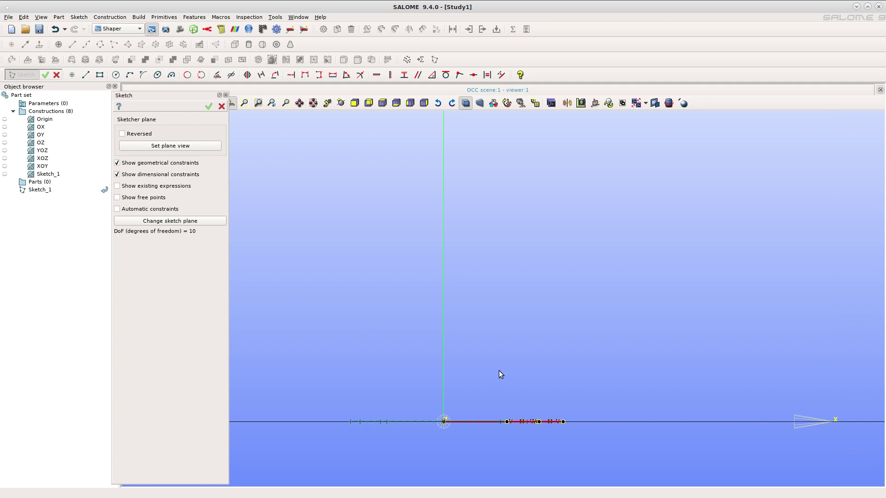
{"action": "mouse_move", "coordinate": [505, 380]}
{"action": "right_mouse_down", "text": "ctrl"}
{"action": "mouse_move", "coordinate": [514, 390]}
{"action": "mouse_move", "coordinate": [511, 415]}
{"action": "mouse_move", "coordinate": [520, 244]}
{"action": "mouse_move", "coordinate": [461, 390]}
{"action": "mouse_move", "coordinate": [444, 258]}
{"action": "right_mouse_up", "text": "ctrl"}
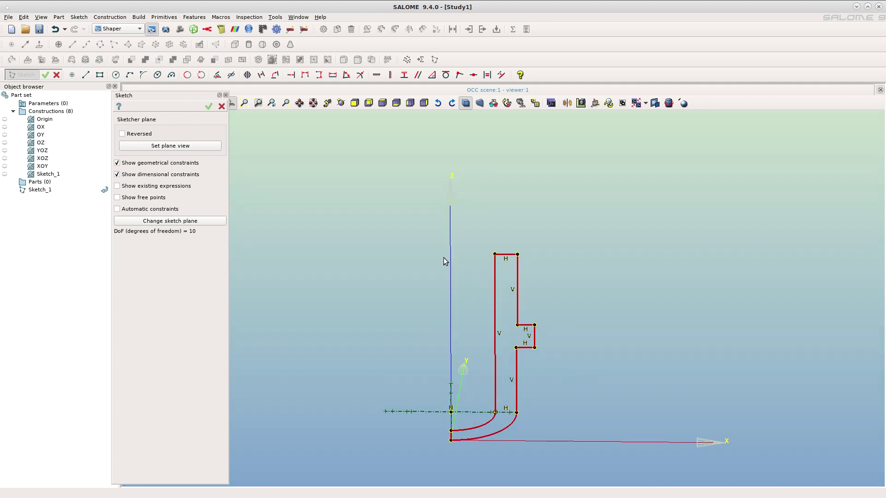
{"action": "right_click_drag", "start_coordinate": [444, 337], "coordinate": [475, 312], "text": "ctrl"}
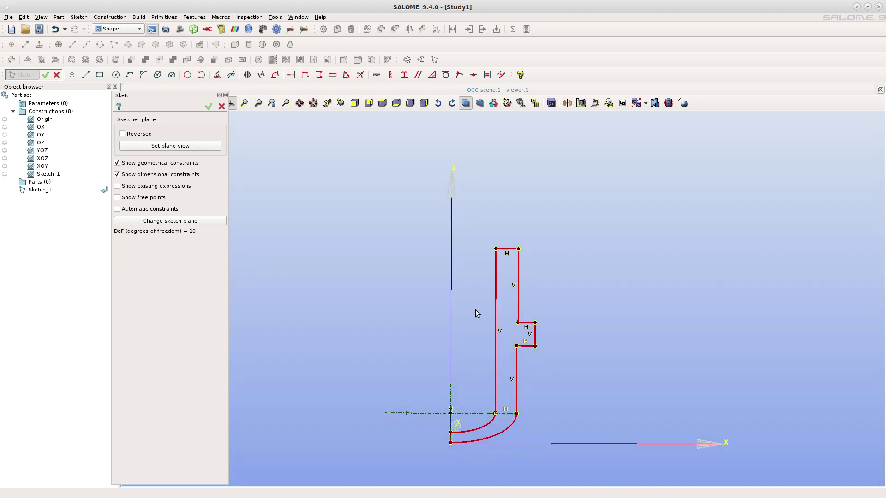
- Finish the sketch and fill a new group with the 13 faces from a Horizontal faces filter
{"action": "left_click", "coordinate": [210, 108]}
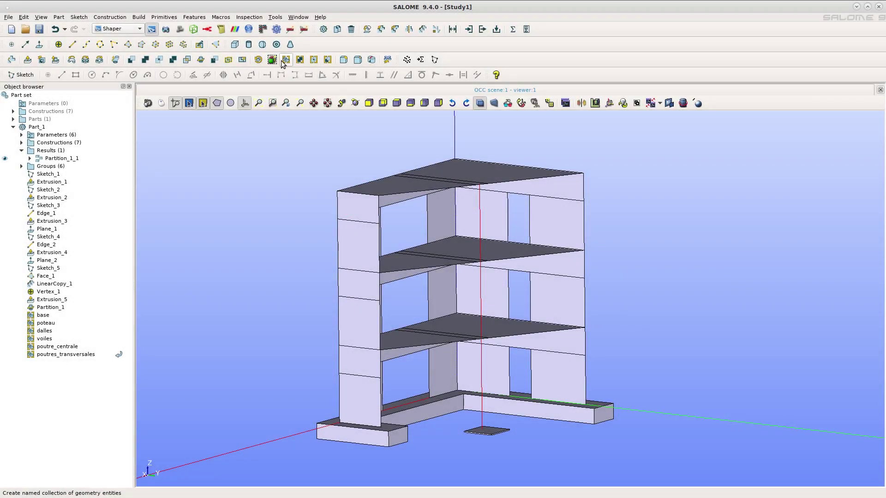
{"action": "left_click", "coordinate": [284, 60]}
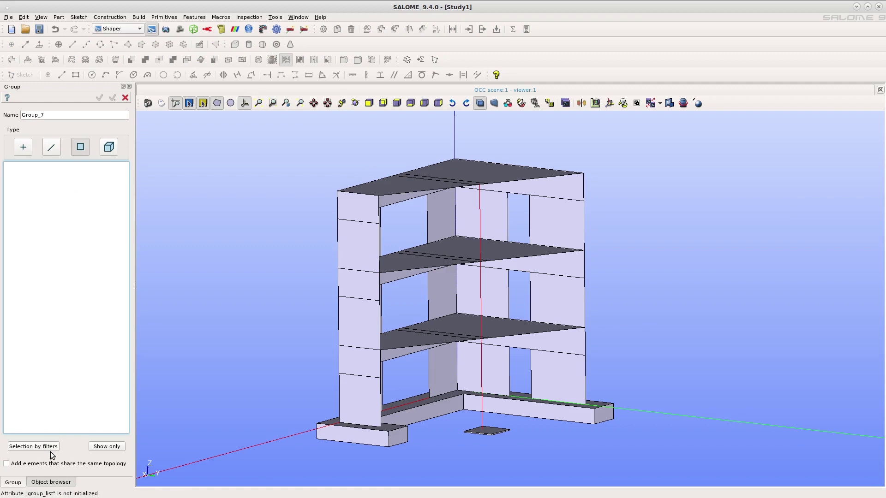
{"action": "left_click", "coordinate": [33, 447]}
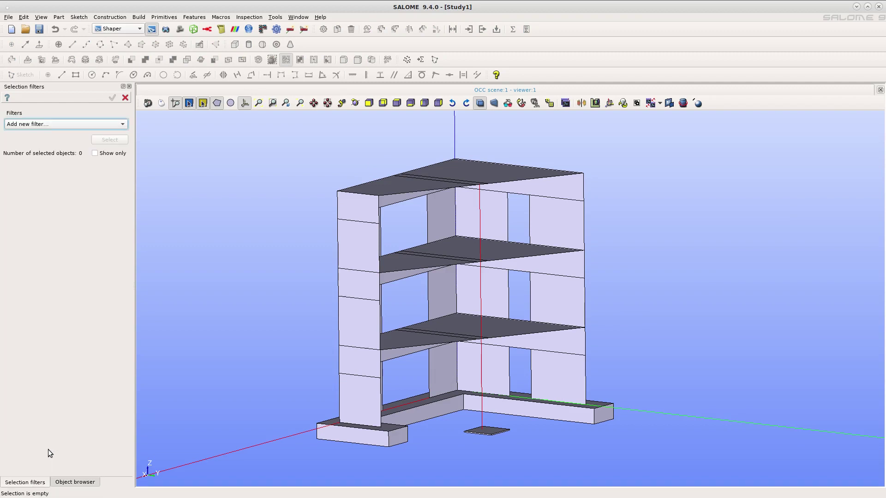
{"action": "left_click", "coordinate": [59, 125]}
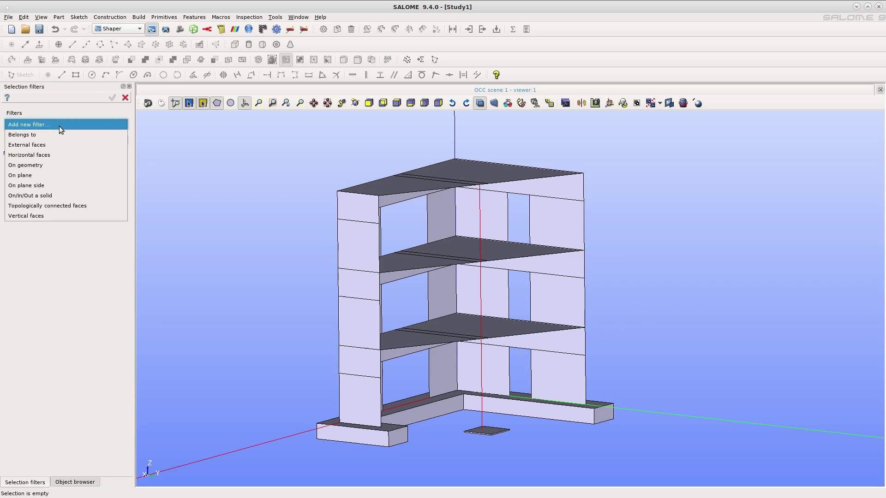
{"action": "left_click", "coordinate": [64, 153]}
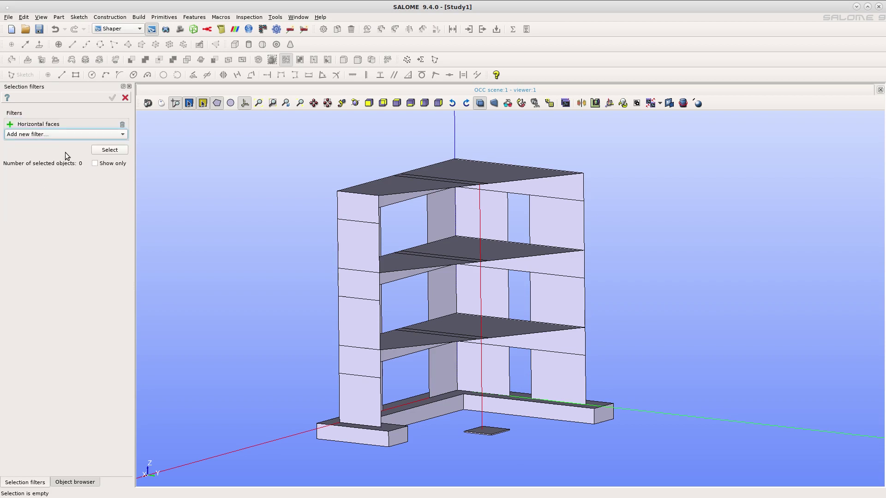
{"action": "left_click", "coordinate": [120, 152]}
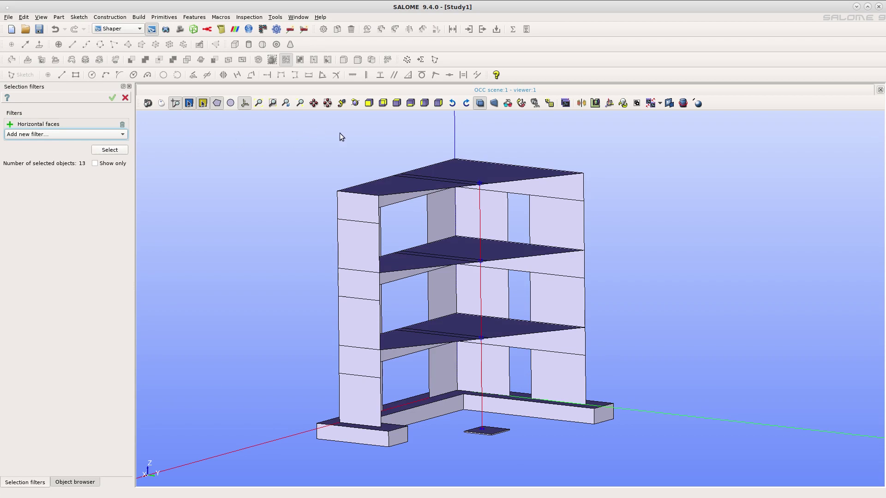
{"action": "right_click_drag", "start_coordinate": [339, 137], "coordinate": [356, 150], "text": "ctrl"}
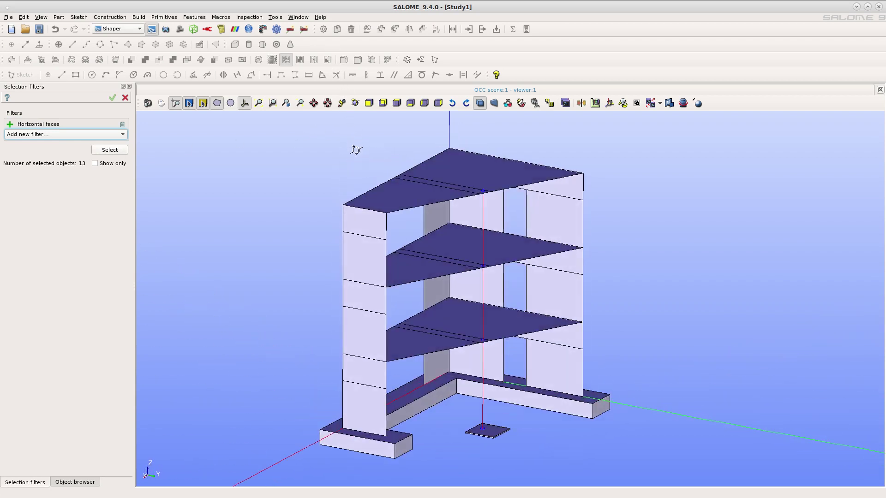
{"action": "left_click", "coordinate": [112, 97]}
- Name the group horizontal_faces and apply it
{"action": "double_click", "coordinate": [109, 117]}
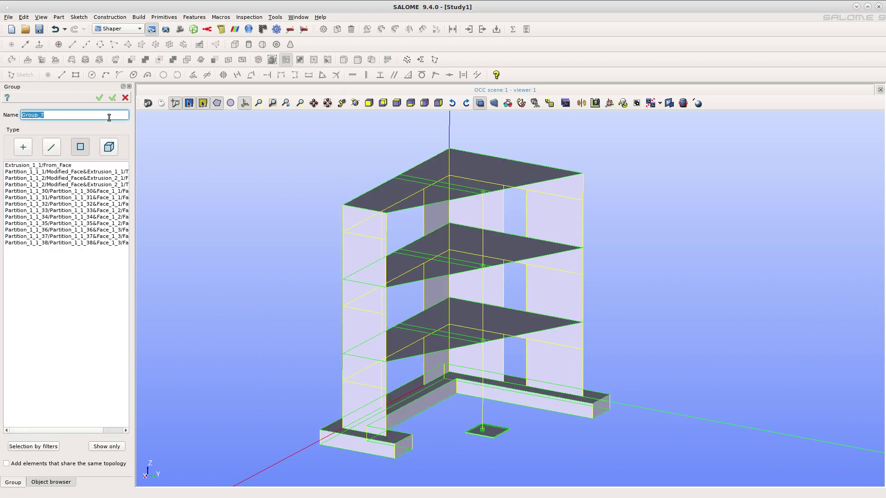
{"action": "type", "text": "horizontal_faces"}
{"action": "double_click", "coordinate": [109, 117]}
{"action": "left_click", "coordinate": [100, 97]}
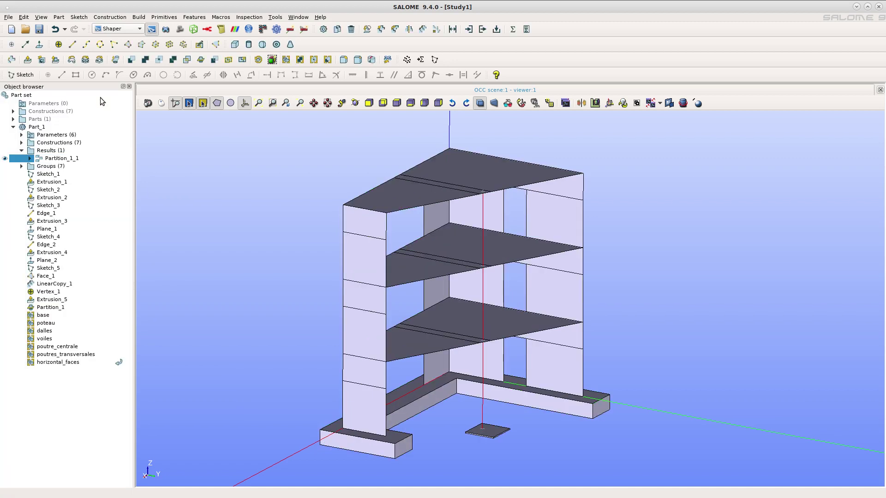
{"action": "left_click", "coordinate": [21, 166]}
{"action": "left_click", "coordinate": [59, 222]}
{"action": "right_click", "coordinate": [59, 223]}
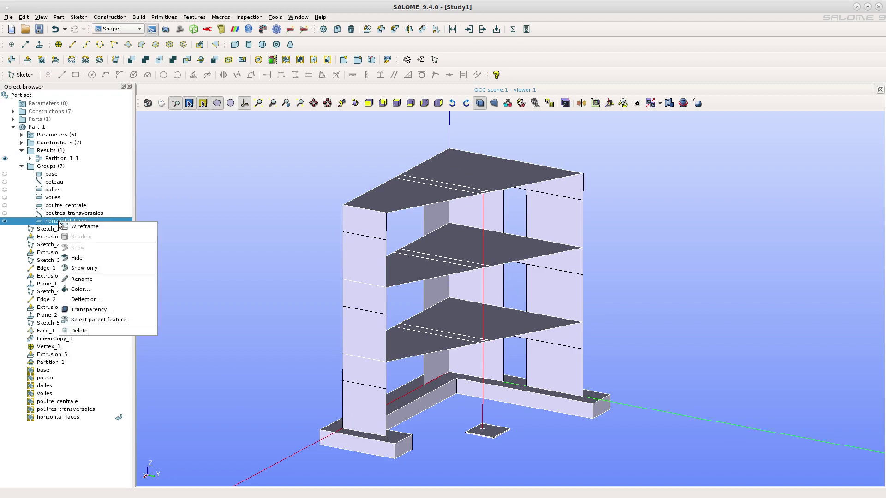
{"action": "left_click", "coordinate": [101, 268]}
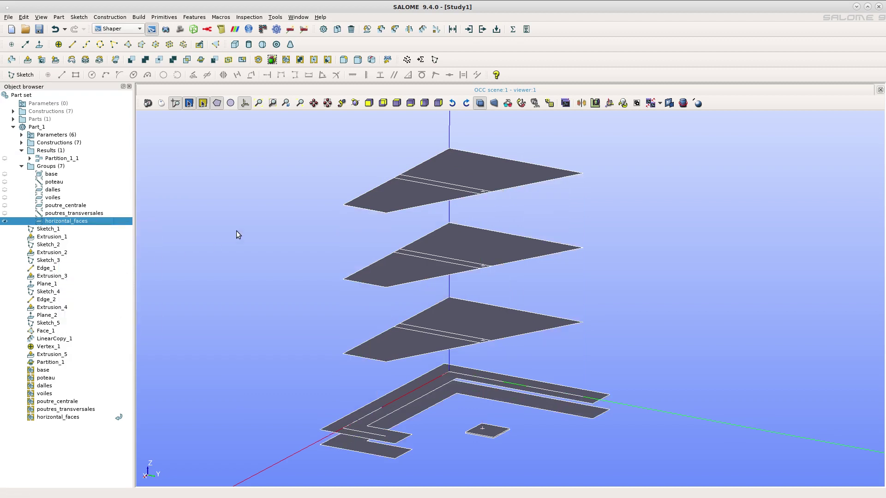
{"action": "right_click_drag", "start_coordinate": [236, 234], "coordinate": [414, 350], "text": "ctrl"}
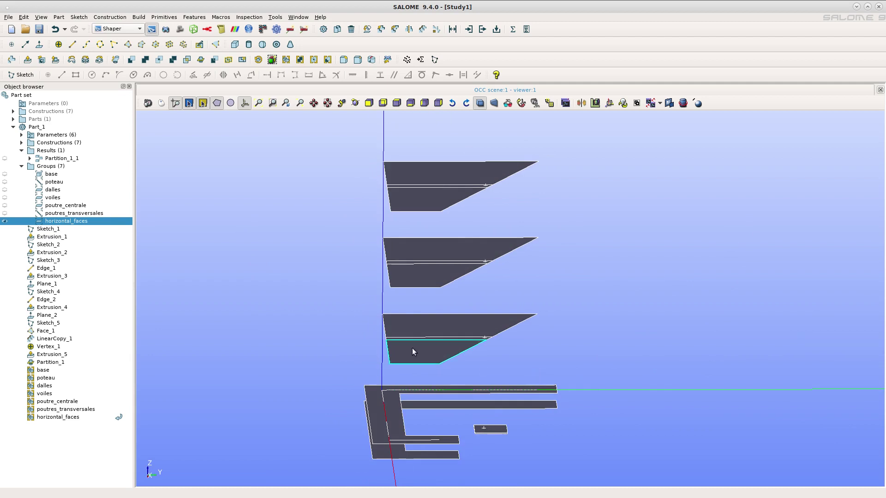
{"action": "left_click", "coordinate": [5, 221]}
{"action": "left_click", "coordinate": [5, 158]}
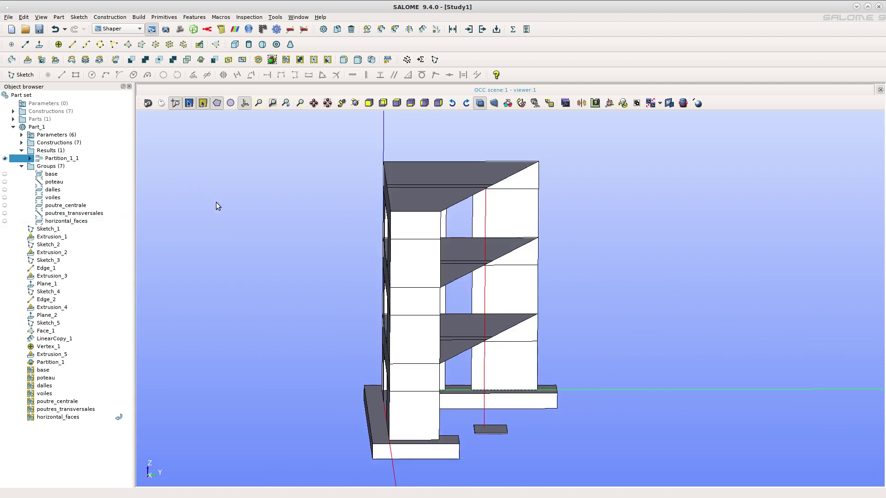
{"action": "right_click_drag", "start_coordinate": [482, 469], "coordinate": [266, 485], "text": "ctrl"}
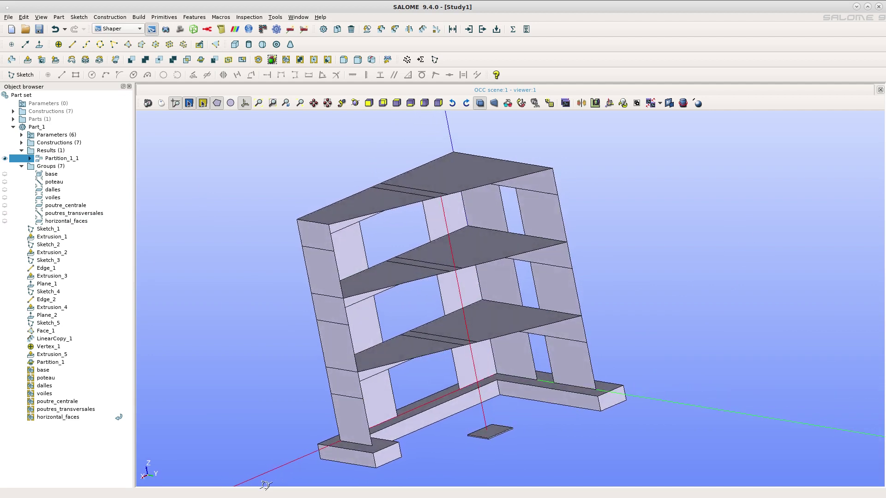
{"action": "right_click_drag", "start_coordinate": [304, 186], "coordinate": [421, 118], "text": "ctrl"}
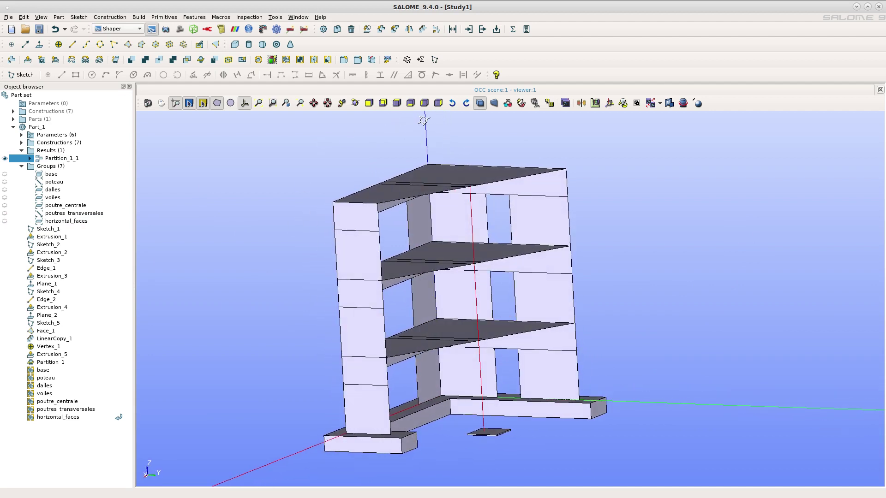
- Create a group holding the three faces on the lowest slab's plane via an On plane filter
{"action": "left_click", "coordinate": [287, 61]}
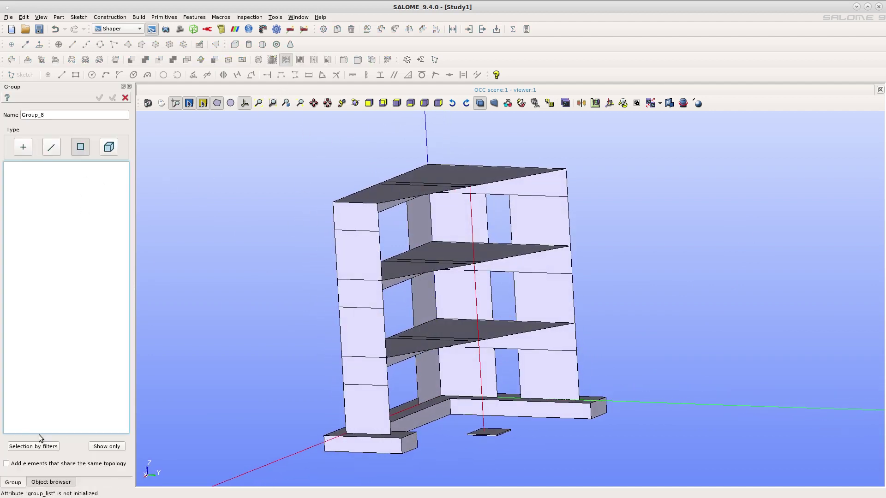
{"action": "left_click", "coordinate": [29, 445]}
{"action": "left_click", "coordinate": [46, 125]}
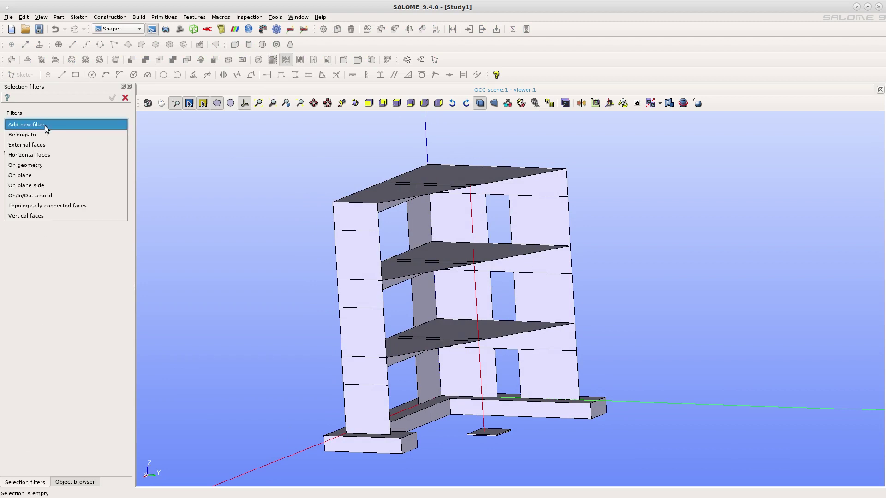
{"action": "left_click", "coordinate": [41, 174]}
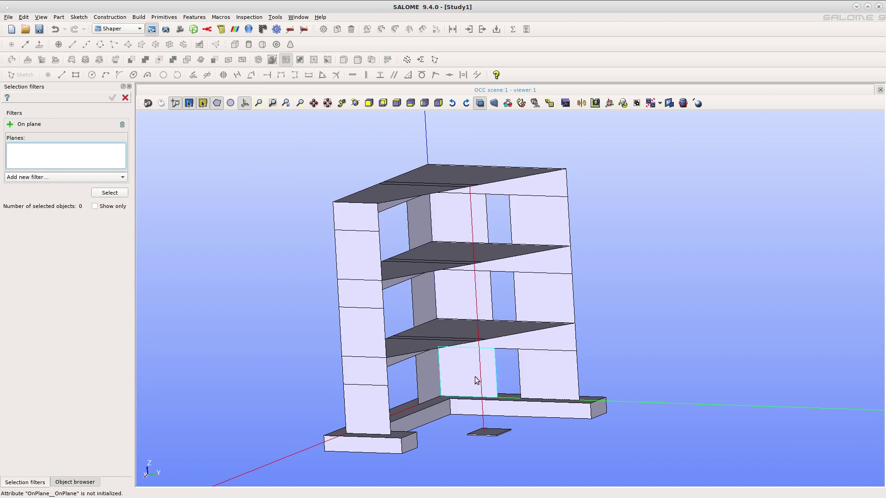
{"action": "left_click", "coordinate": [419, 347]}
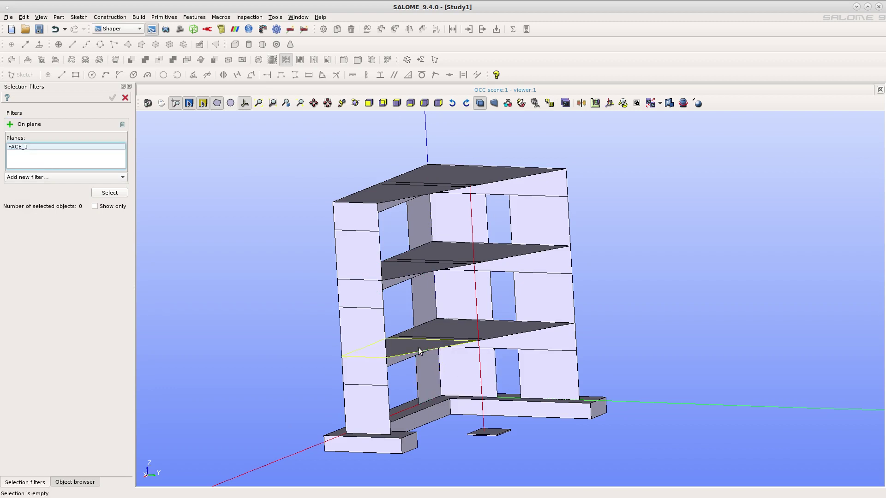
{"action": "left_click", "coordinate": [110, 193]}
{"action": "left_click", "coordinate": [112, 97]}
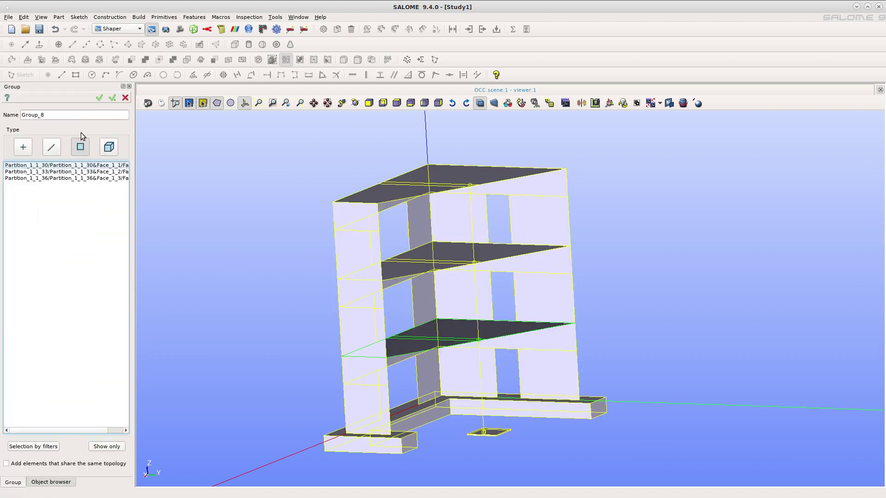
- Name the group first_floor, apply it and start another group
{"action": "double_click", "coordinate": [73, 115]}
{"action": "type", "text": "f"}
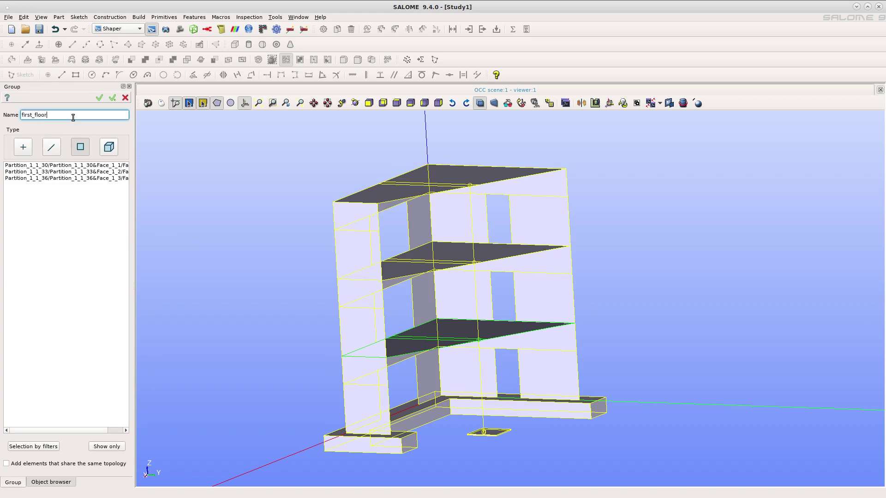
{"action": "type", "text": "irst_floor"}
{"action": "left_click", "coordinate": [112, 98]}
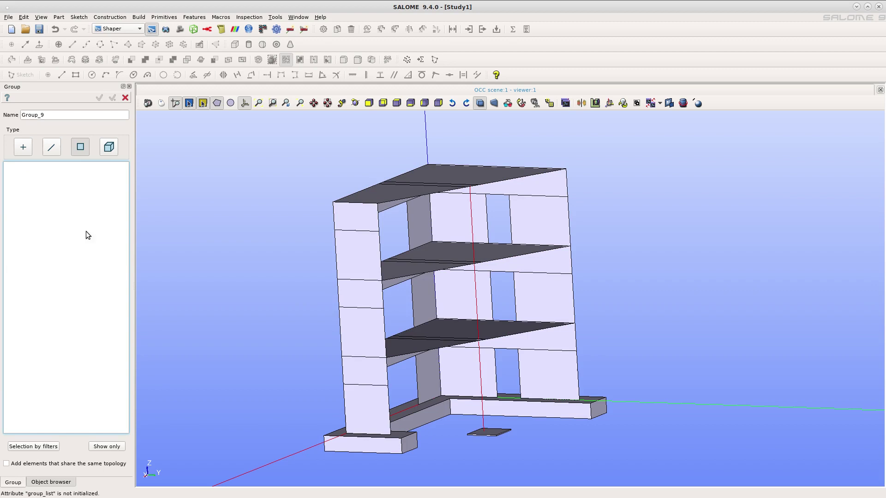
- Add the three middle-slab faces via an On plane filter and name the group Second_floor
{"action": "left_click", "coordinate": [41, 447]}
{"action": "left_click", "coordinate": [68, 123]}
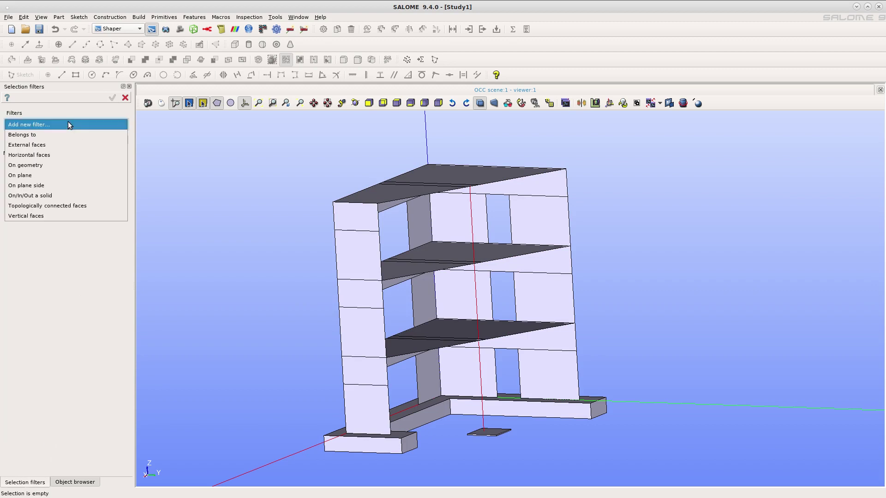
{"action": "left_click", "coordinate": [59, 177]}
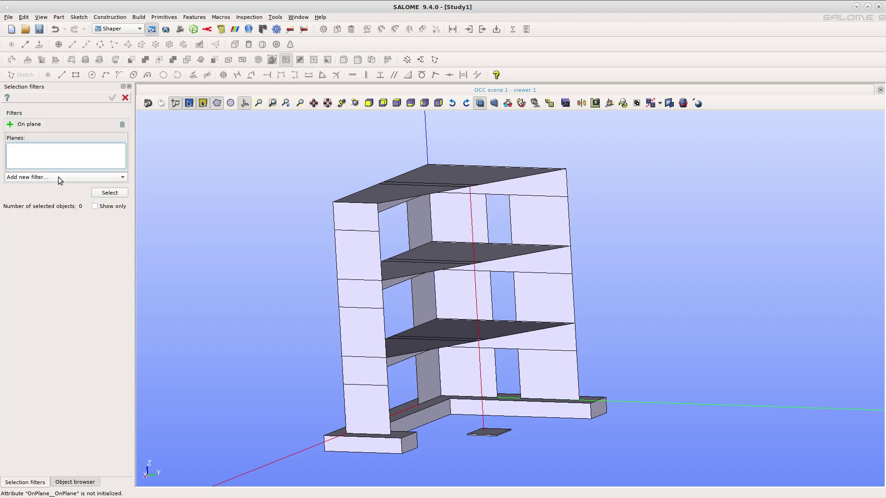
{"action": "left_click", "coordinate": [398, 270]}
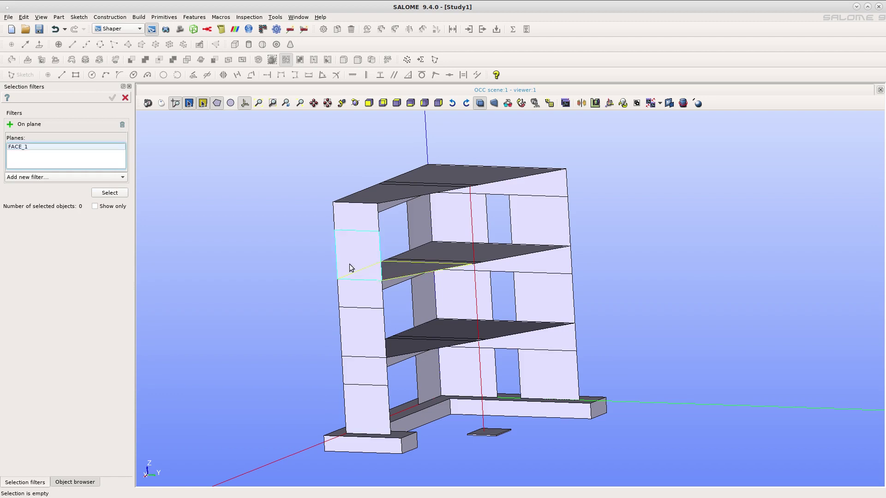
{"action": "left_click", "coordinate": [110, 192]}
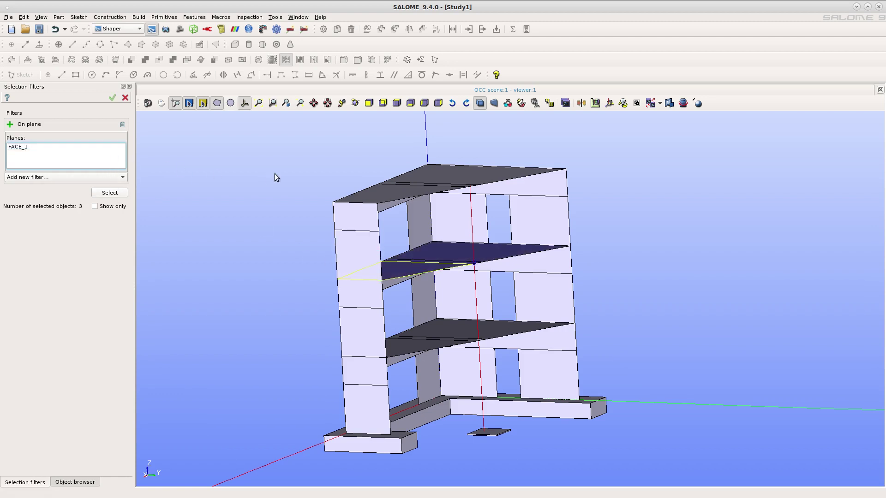
{"action": "right_click_drag", "start_coordinate": [274, 175], "coordinate": [365, 230], "text": "ctrl"}
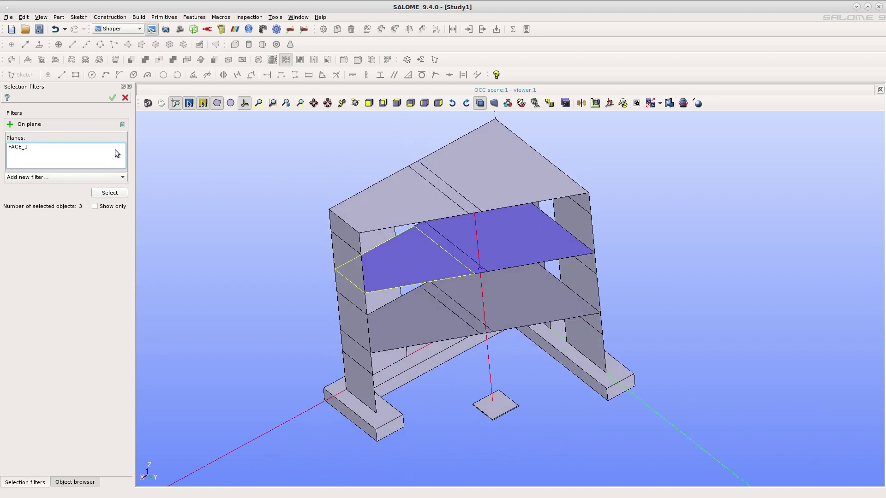
{"action": "left_click", "coordinate": [111, 98]}
{"action": "double_click", "coordinate": [67, 116]}
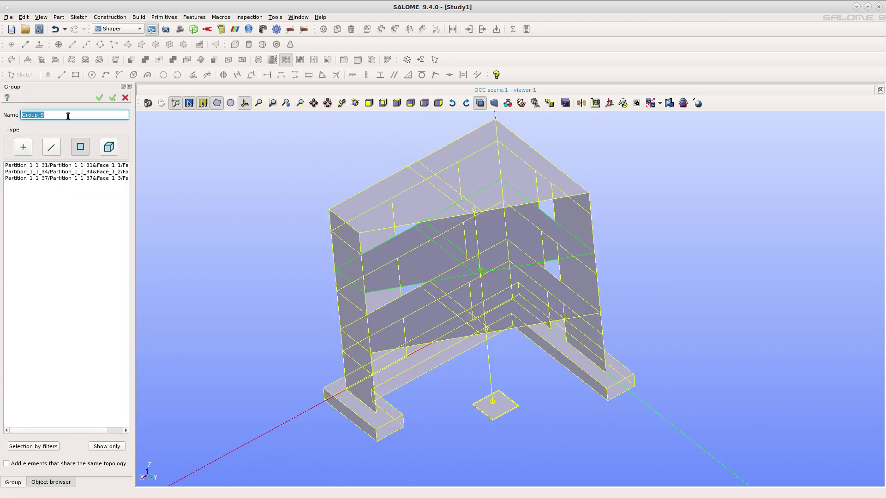
{"action": "type", "text": "Second_floor"}
- Apply the Second_floor group and start a new group using an On plane selection filter
{"action": "left_click", "coordinate": [113, 98]}
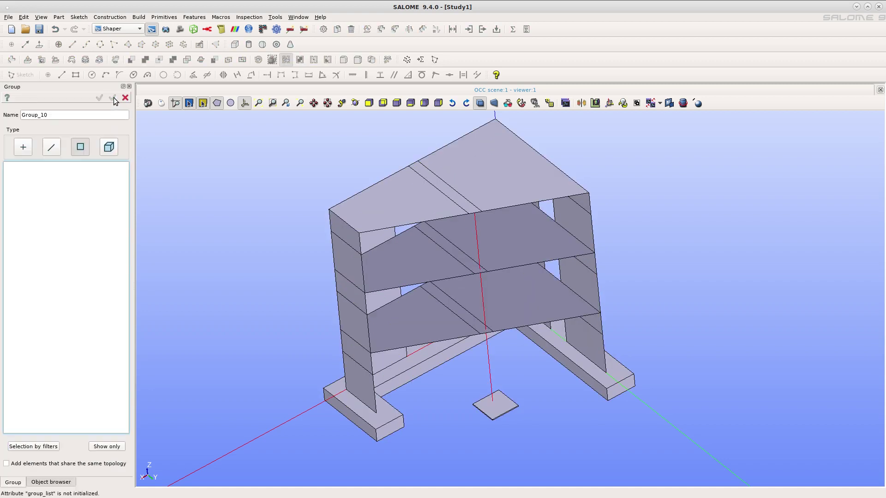
{"action": "left_click", "coordinate": [55, 444]}
{"action": "left_click", "coordinate": [70, 121]}
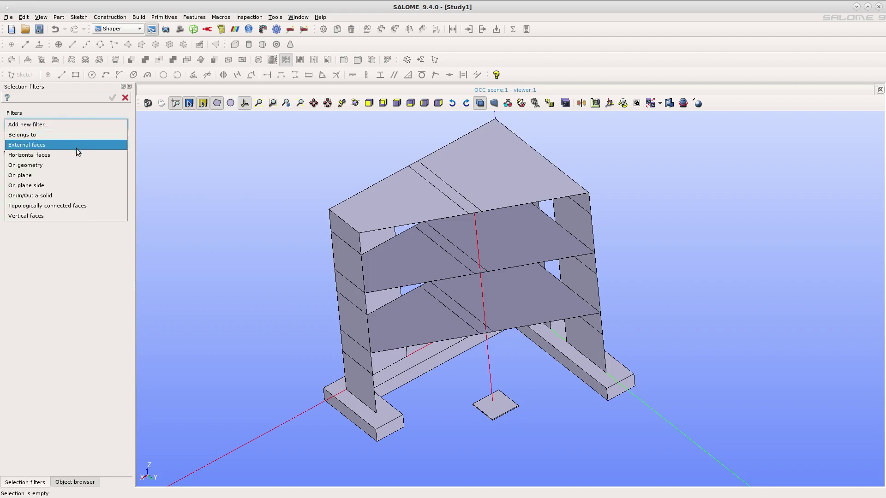
{"action": "left_click", "coordinate": [74, 172]}
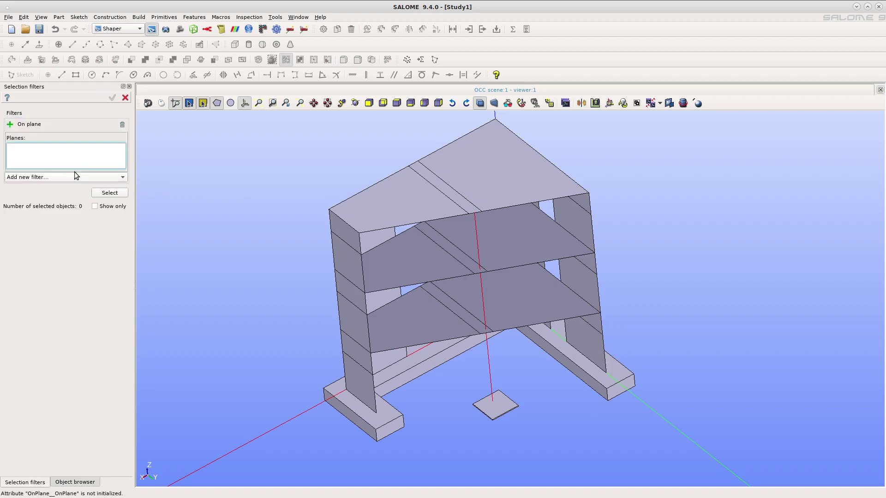
- Select the three roof faces via a roof reference plane and start naming the group third_floor
{"action": "left_click", "coordinate": [378, 198]}
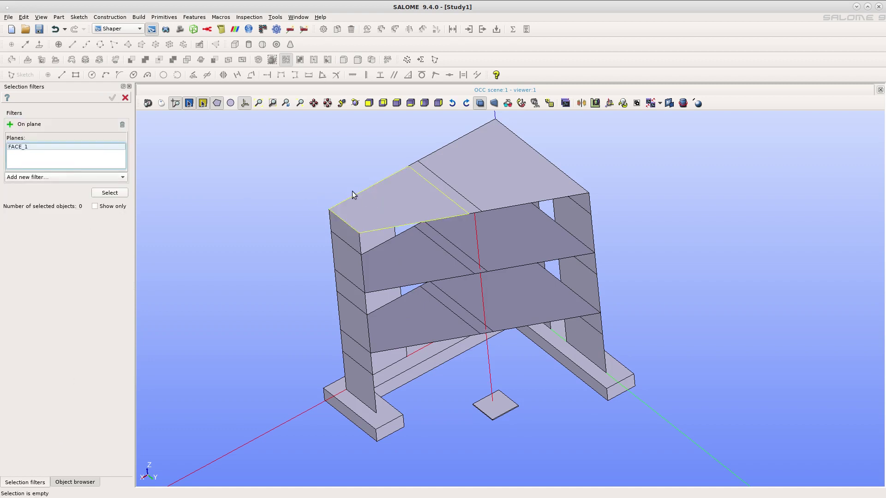
{"action": "left_click", "coordinate": [115, 194]}
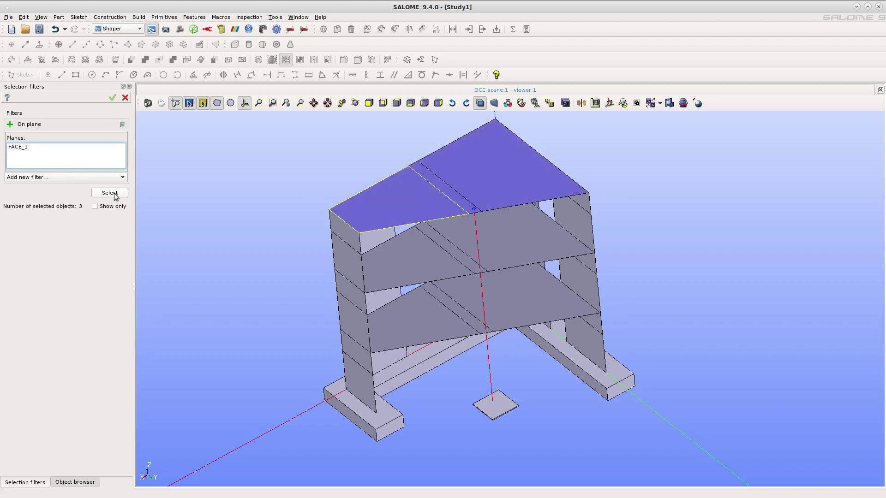
{"action": "left_click", "coordinate": [112, 98]}
{"action": "double_click", "coordinate": [68, 116]}
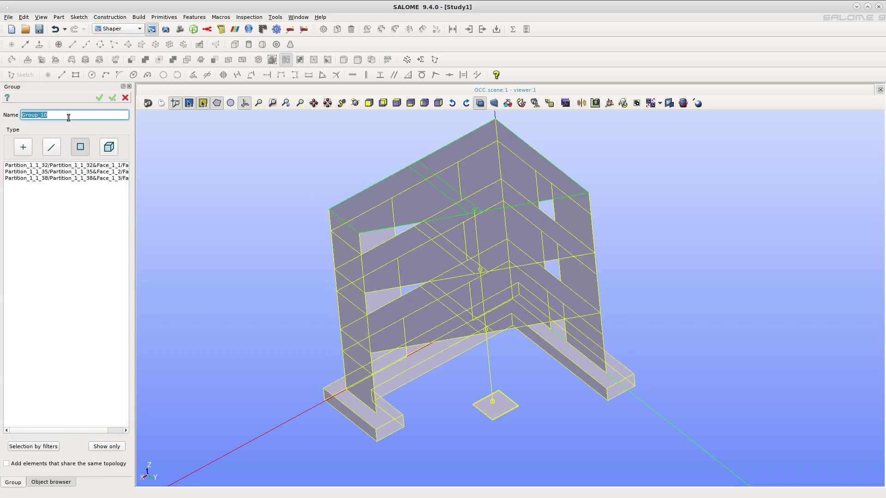
{"action": "type", "text": "third_floor"}
- Apply third_floor, then preview the first_floor, Second_floor and third_floor groups' faces
{"action": "left_click", "coordinate": [101, 98]}
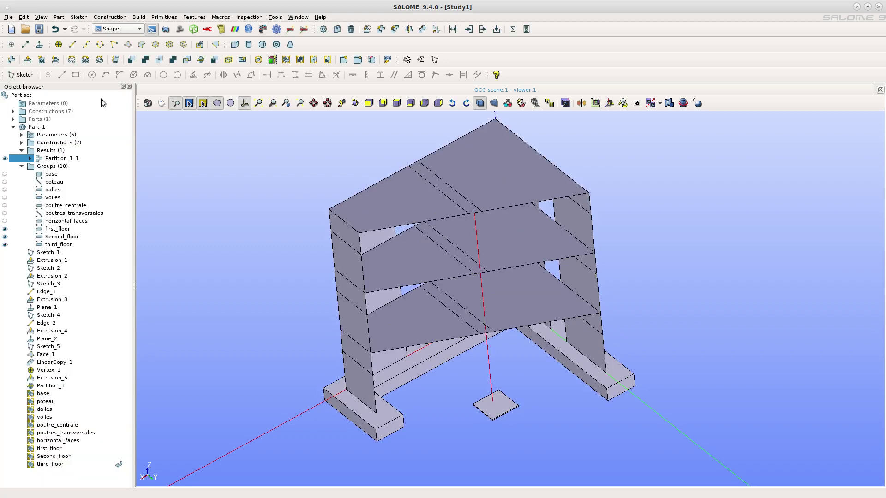
{"action": "left_click", "coordinate": [60, 229]}
{"action": "left_click", "coordinate": [63, 238]}
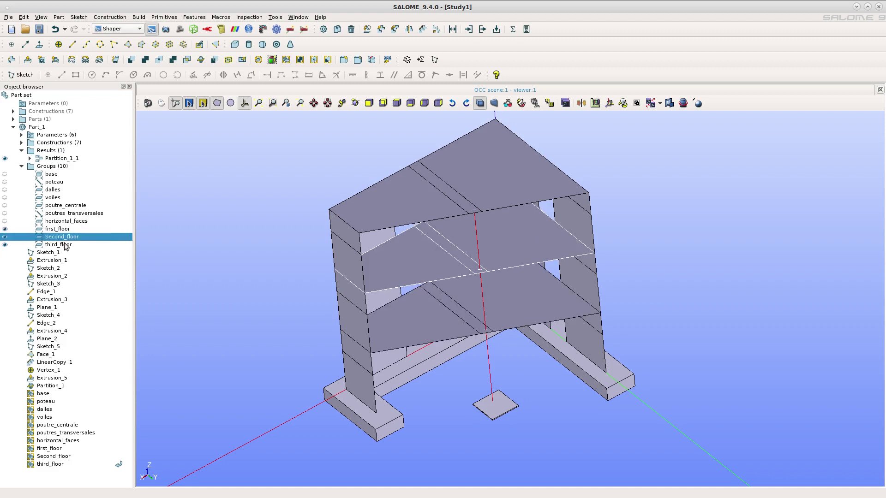
{"action": "left_click", "coordinate": [67, 245]}
{"action": "right_click_drag", "start_coordinate": [401, 149], "coordinate": [374, 125], "text": "ctrl"}
{"action": "left_click", "coordinate": [246, 189]}
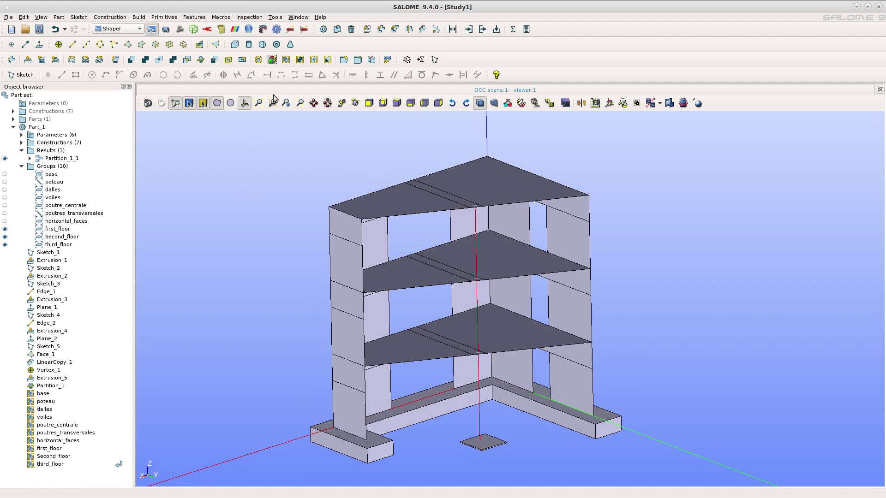
- In a new face group, select the faces topologically connected to the upper corner wall face
{"action": "left_click", "coordinate": [285, 65]}
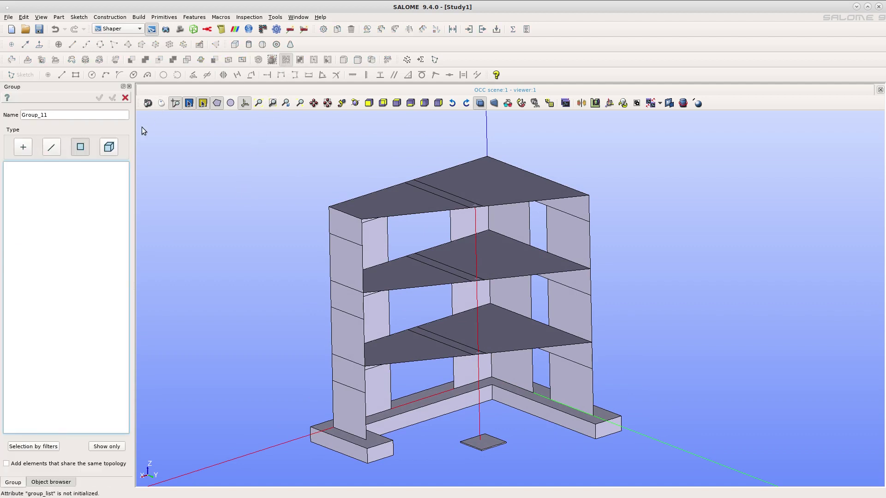
{"action": "left_click", "coordinate": [54, 447]}
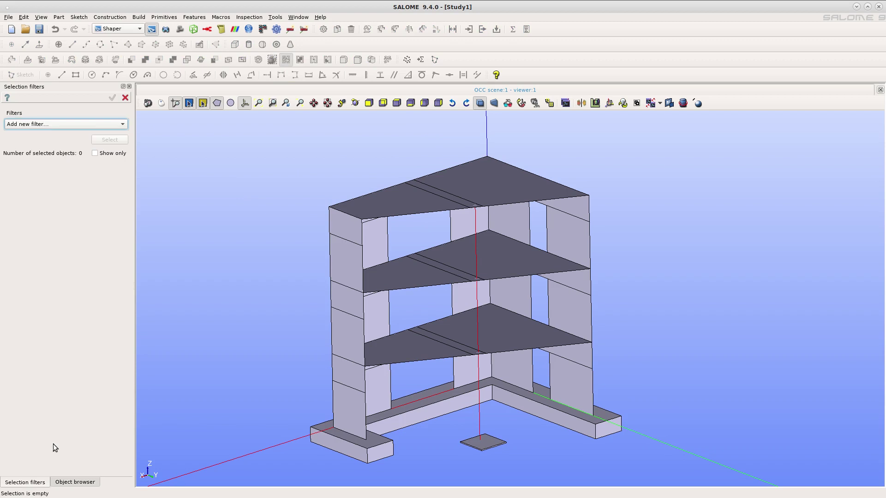
{"action": "left_click", "coordinate": [88, 124]}
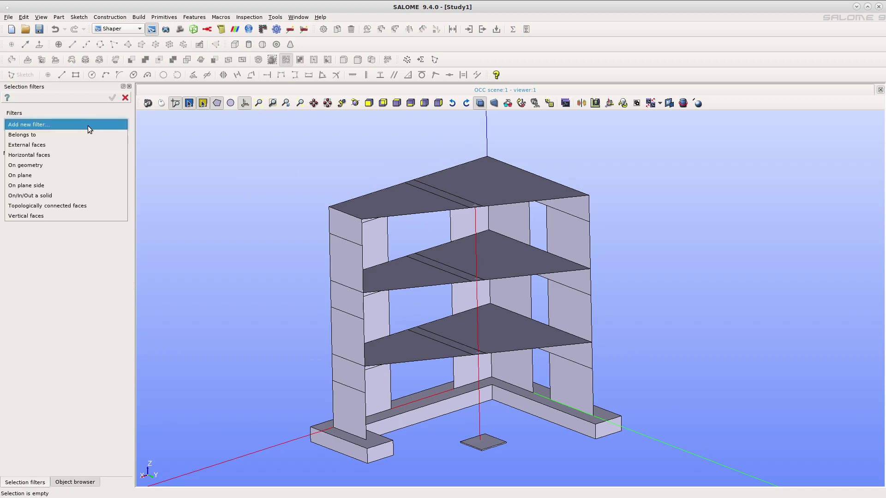
{"action": "left_click", "coordinate": [103, 205]}
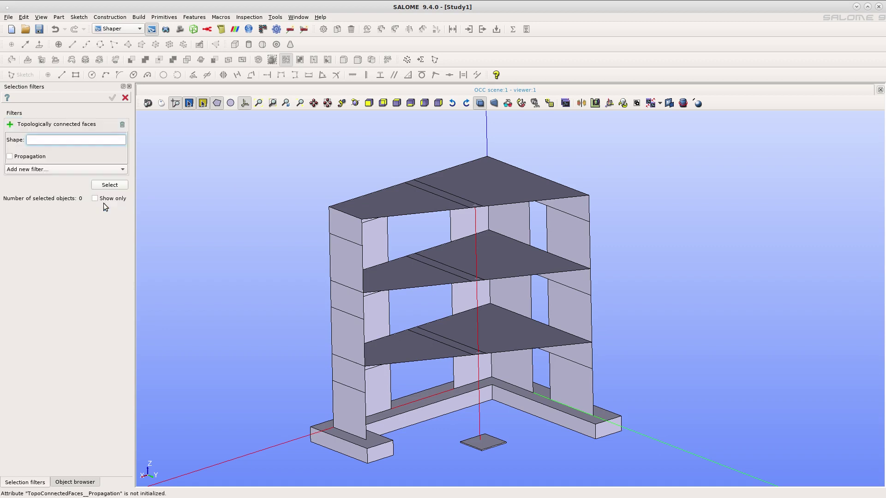
{"action": "left_click", "coordinate": [348, 237]}
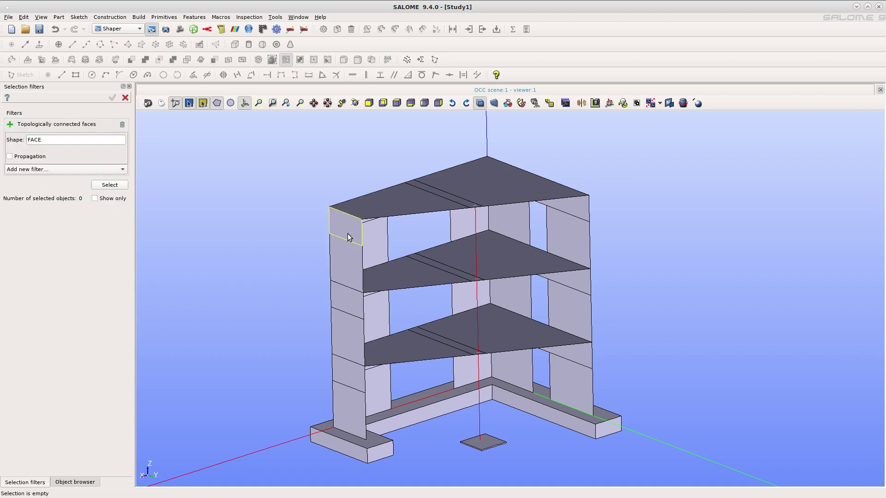
{"action": "left_click", "coordinate": [113, 185]}
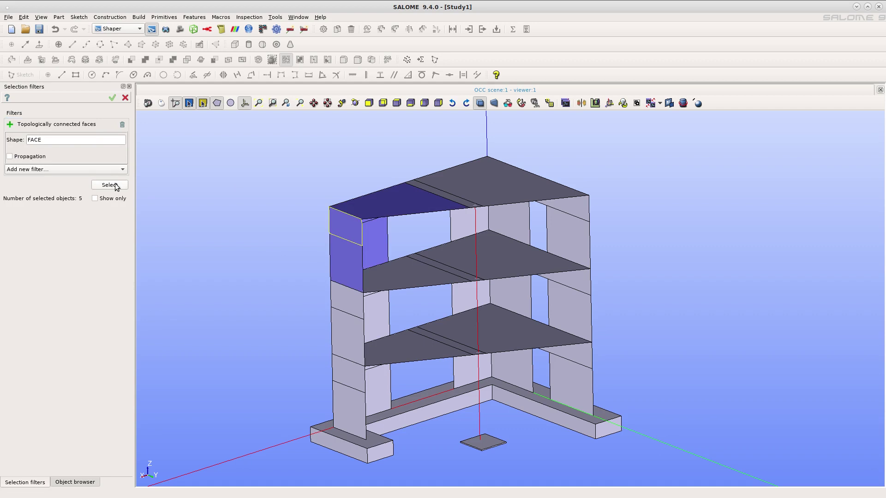
{"action": "mouse_move", "coordinate": [318, 168]}
{"action": "right_mouse_down", "text": "ctrl"}
{"action": "mouse_move", "coordinate": [639, 210]}
{"action": "mouse_move", "coordinate": [626, 200]}
{"action": "mouse_move", "coordinate": [323, 177]}
{"action": "right_mouse_up", "text": "ctrl"}
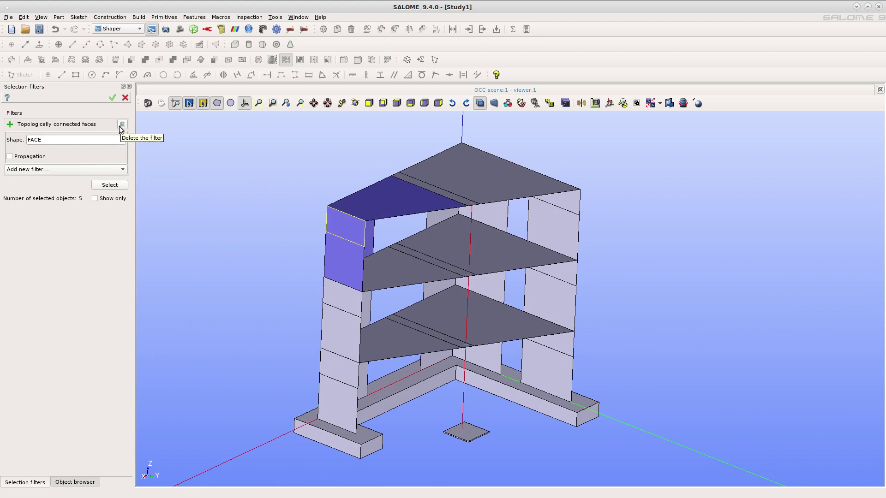
- Reverse the connected-faces filter to select the 44 unconnected faces
{"action": "left_click", "coordinate": [12, 127]}
{"action": "left_click", "coordinate": [106, 186]}
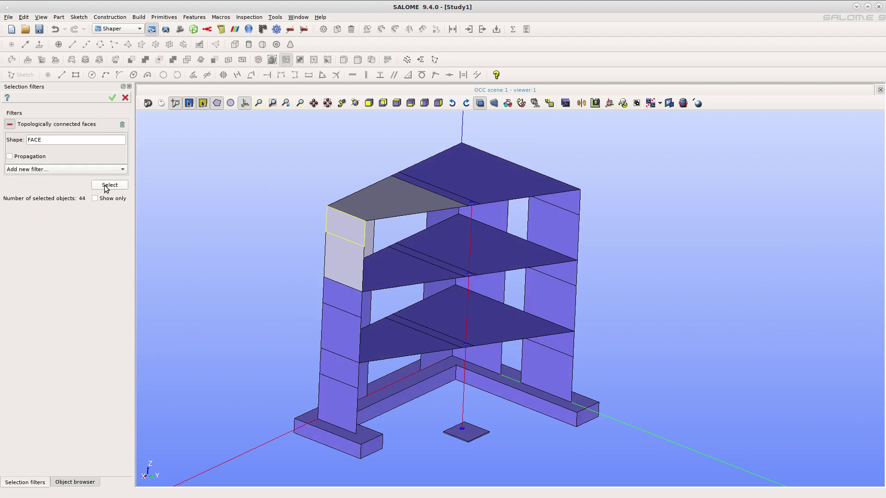
{"action": "right_click_drag", "start_coordinate": [219, 174], "coordinate": [442, 270], "text": "ctrl"}
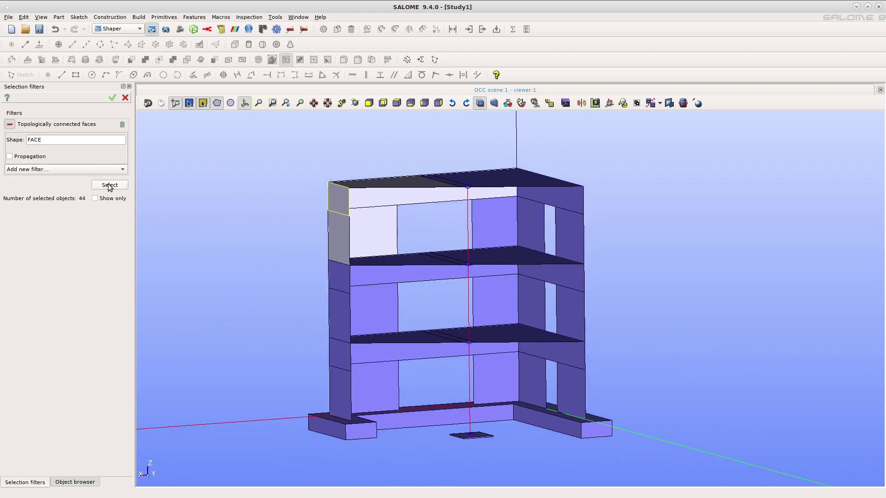
- Remove the connected-faces filter and open the selection filters help page
{"action": "left_click", "coordinate": [125, 126]}
{"action": "left_click", "coordinate": [112, 123]}
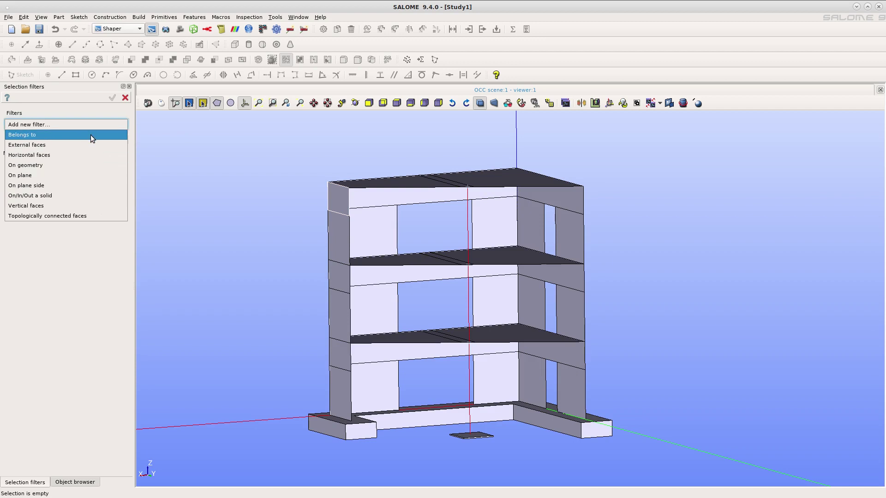
{"action": "left_click", "coordinate": [73, 248]}
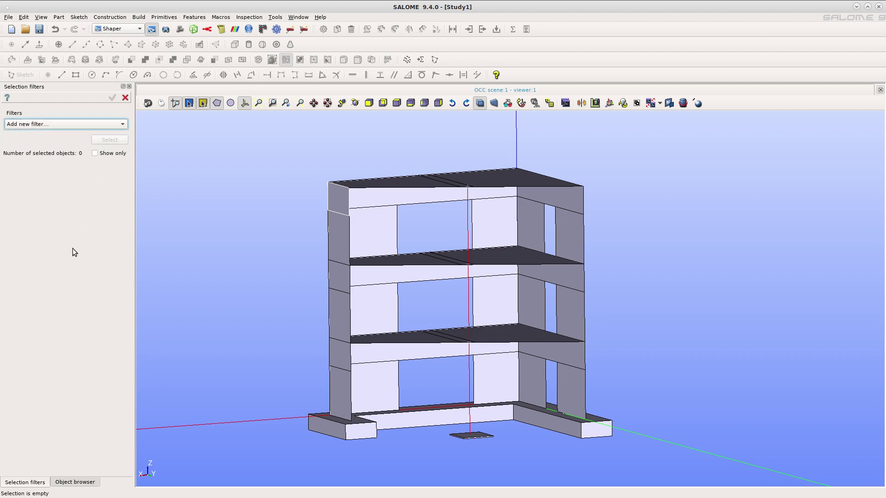
{"action": "left_click", "coordinate": [7, 98]}
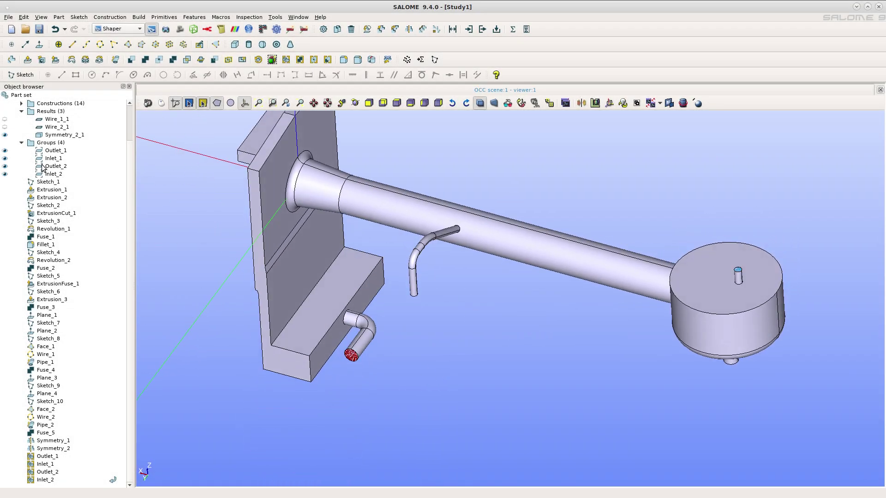
- Show only Outlet_1, Inlet_1, Outlet_2 and Inlet_2, then make Symmetry_2_1 visible again
{"action": "left_click", "coordinate": [51, 152]}
{"action": "left_click", "coordinate": [58, 177], "text": "shift"}
{"action": "right_click", "coordinate": [58, 176]}
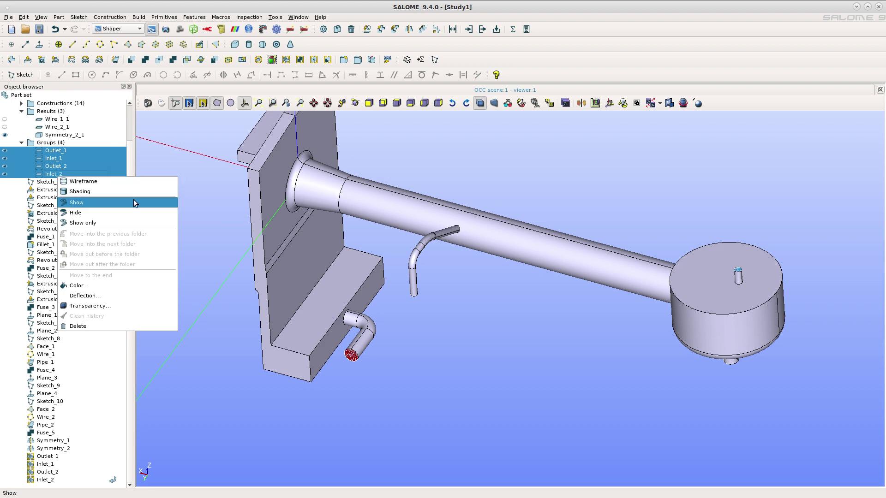
{"action": "left_click", "coordinate": [147, 223]}
{"action": "right_click_drag", "start_coordinate": [408, 320], "coordinate": [414, 286], "text": "ctrl"}
{"action": "left_click", "coordinate": [204, 223]}
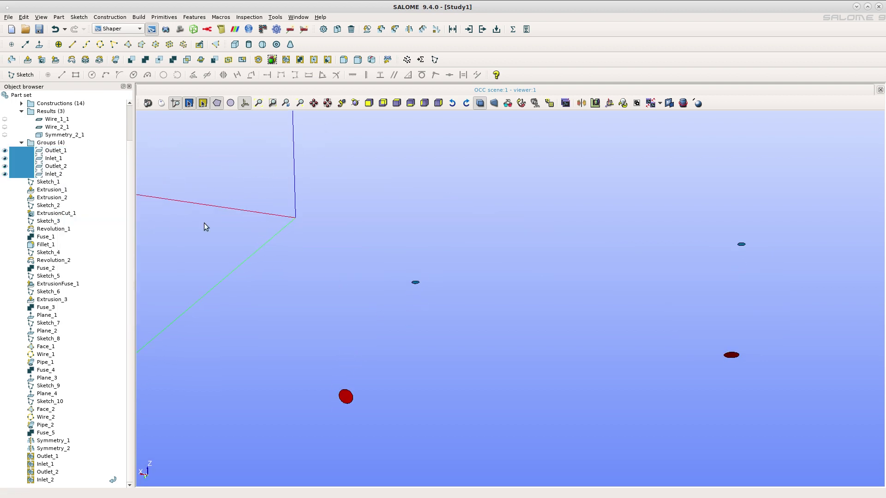
{"action": "left_click", "coordinate": [5, 134]}
{"action": "left_click", "coordinate": [364, 148]}
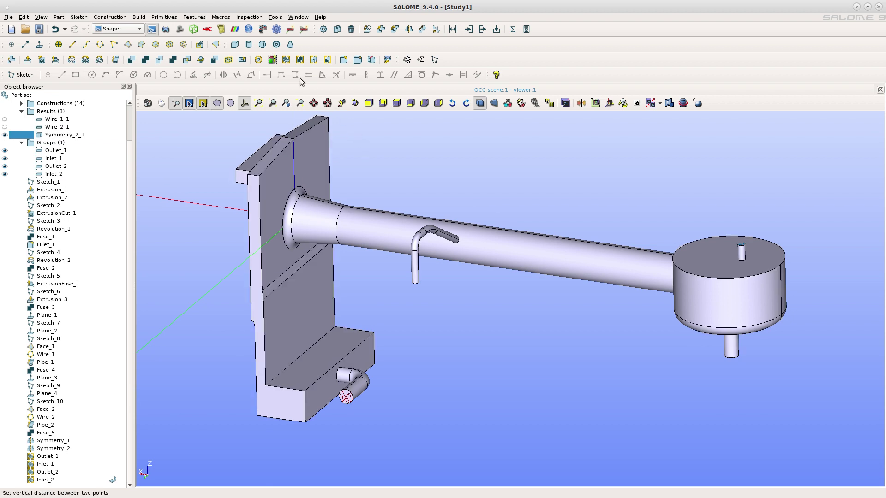
- Create a face group named all_faces from every face of Symmetry_2_1
{"action": "left_click", "coordinate": [288, 65]}
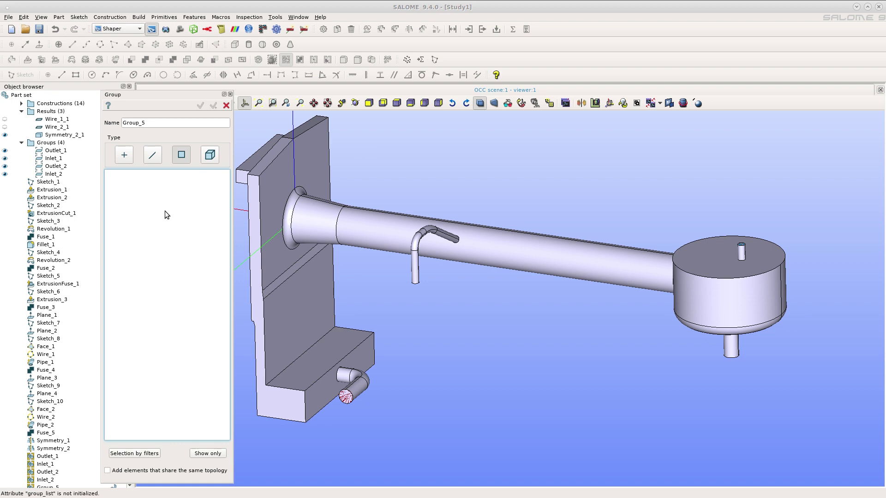
{"action": "left_click", "coordinate": [74, 135]}
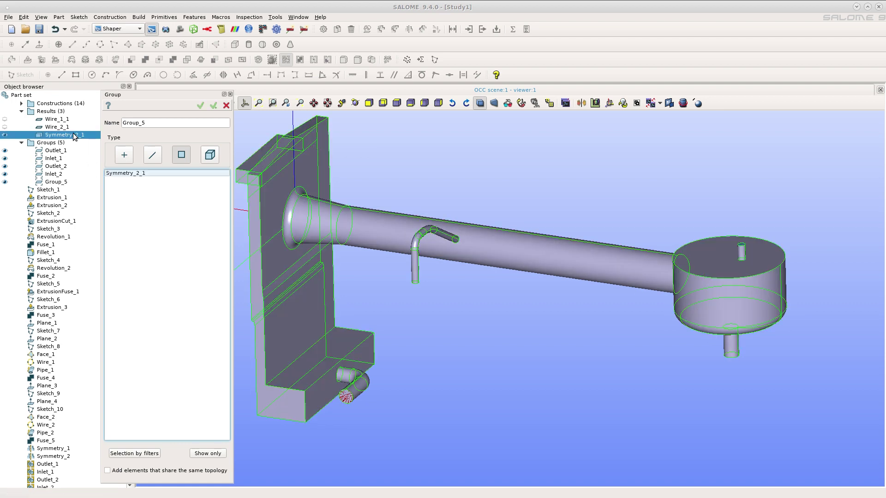
{"action": "double_click", "coordinate": [173, 124]}
{"action": "type", "text": "all_faces"}
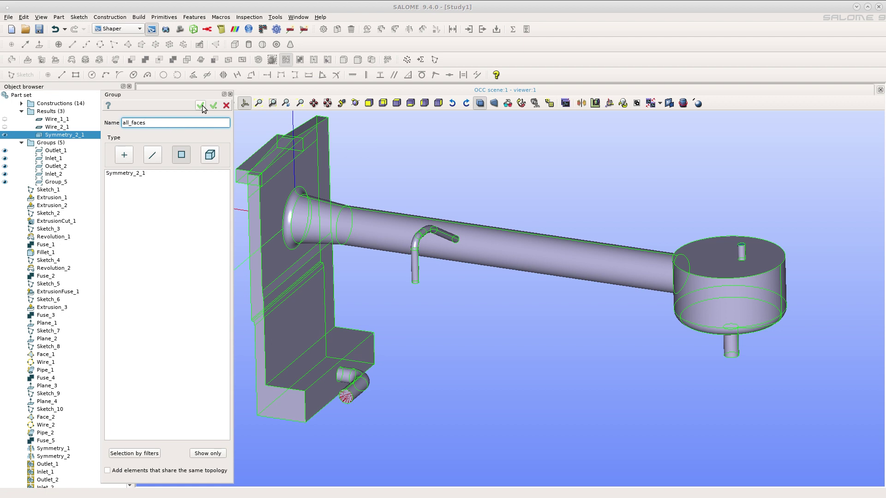
{"action": "left_click", "coordinate": [201, 105]}
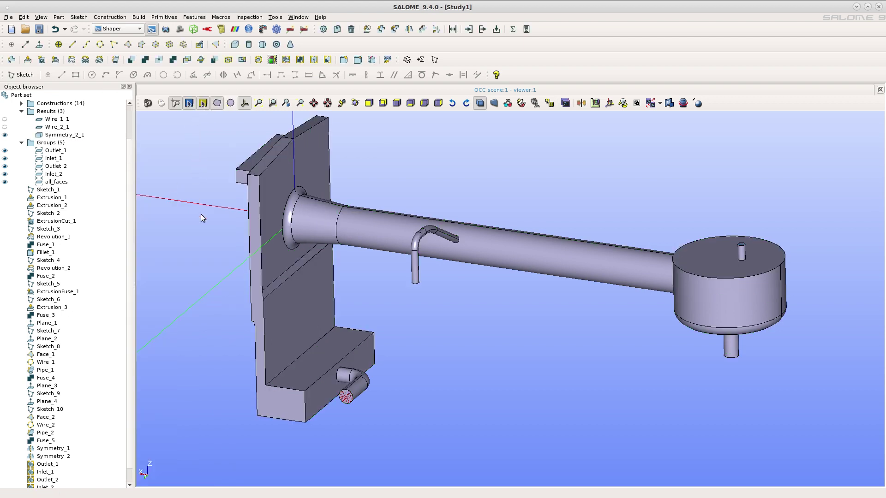
- Show only all_faces, then show only the five groups together
{"action": "right_click_drag", "start_coordinate": [201, 214], "coordinate": [182, 214], "text": "ctrl"}
{"action": "left_click", "coordinate": [74, 181]}
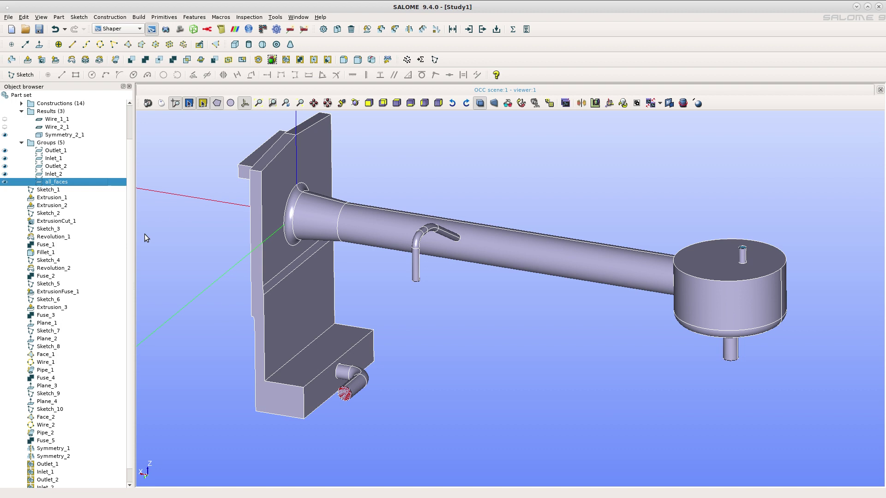
{"action": "right_click_drag", "start_coordinate": [148, 239], "coordinate": [163, 258], "text": "ctrl"}
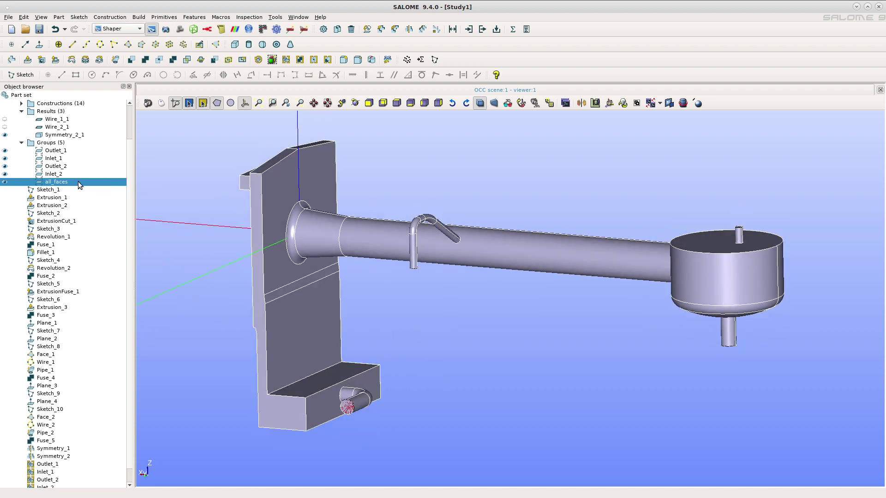
{"action": "right_click", "coordinate": [79, 182]}
{"action": "left_click", "coordinate": [139, 228]}
{"action": "left_click_drag", "start_coordinate": [58, 151], "coordinate": [57, 181]}
{"action": "right_click", "coordinate": [59, 181]}
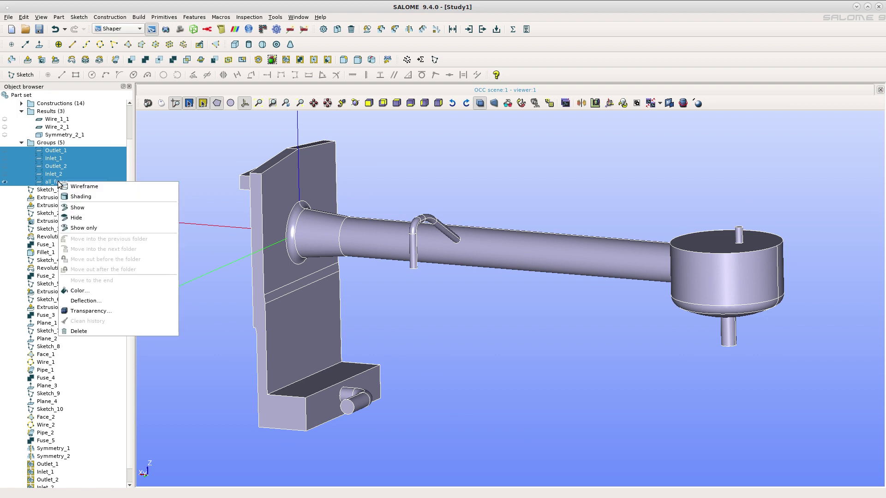
{"action": "left_click", "coordinate": [94, 225]}
- Subtract Outlet_1, Inlet_1, Outlet_2 and Inlet_2 from all_faces into a group named Walls
{"action": "left_click", "coordinate": [366, 156]}
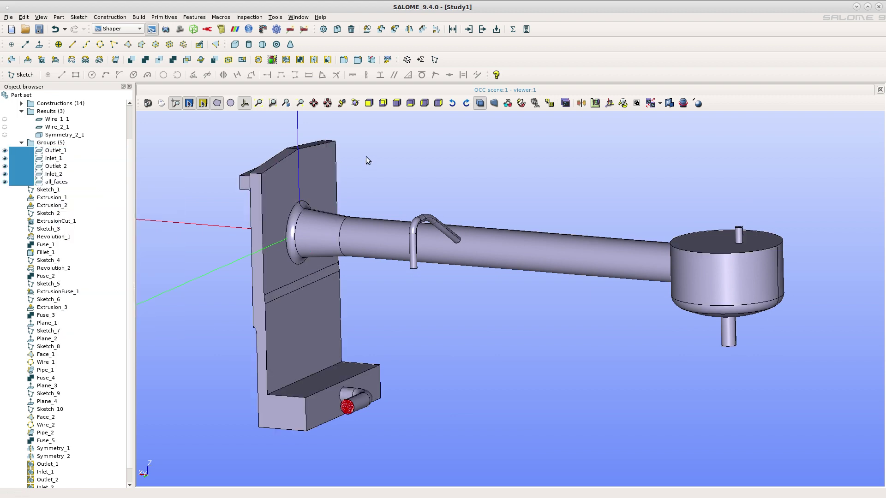
{"action": "left_click", "coordinate": [327, 60]}
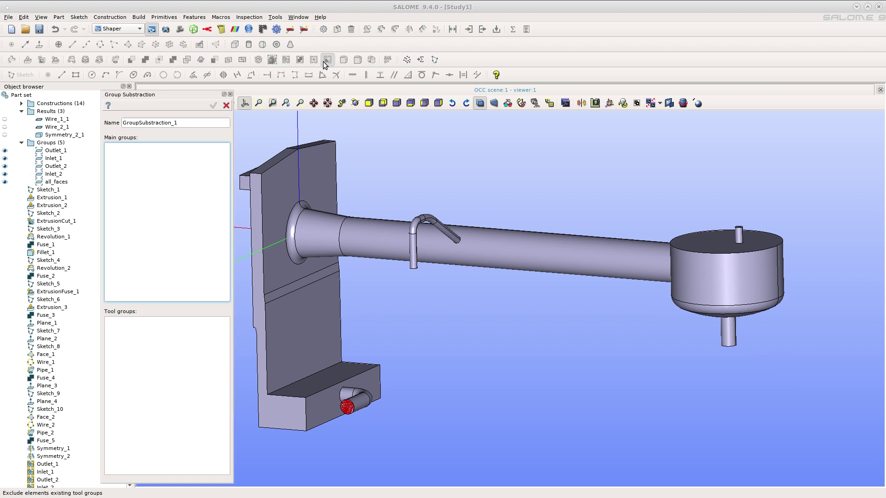
{"action": "left_click", "coordinate": [63, 183]}
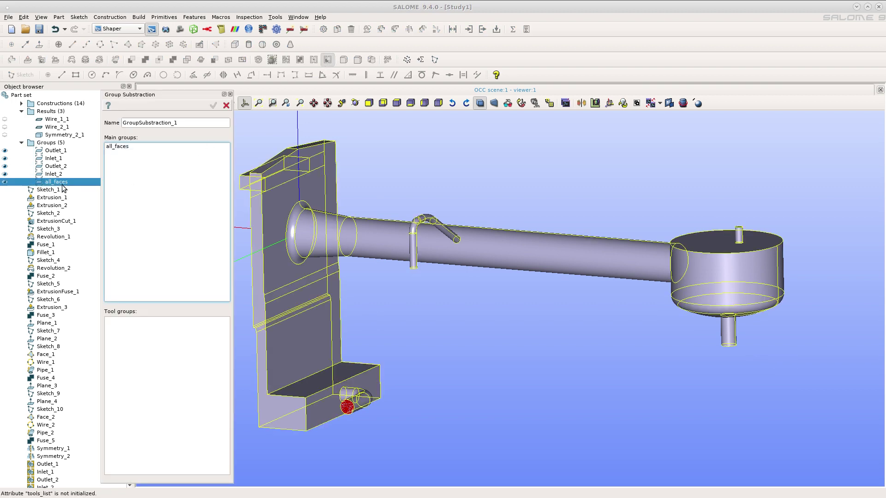
{"action": "left_click", "coordinate": [160, 344]}
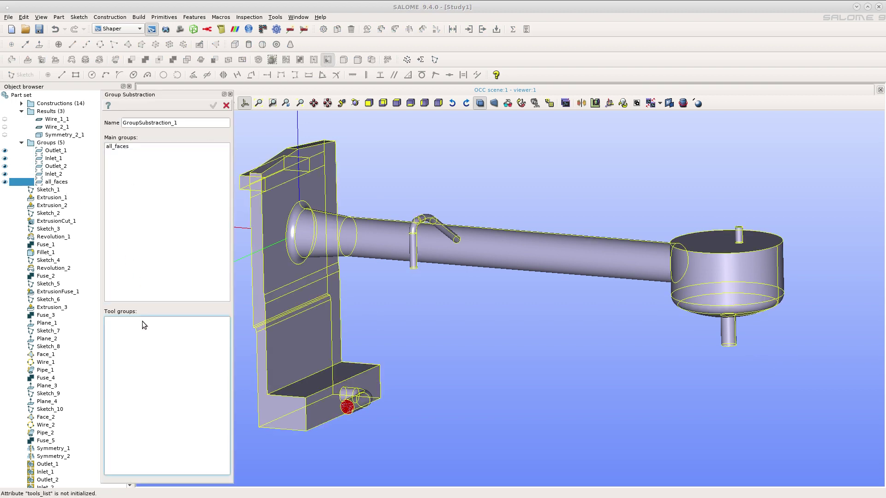
{"action": "left_click", "coordinate": [53, 159], "text": "ctrl"}
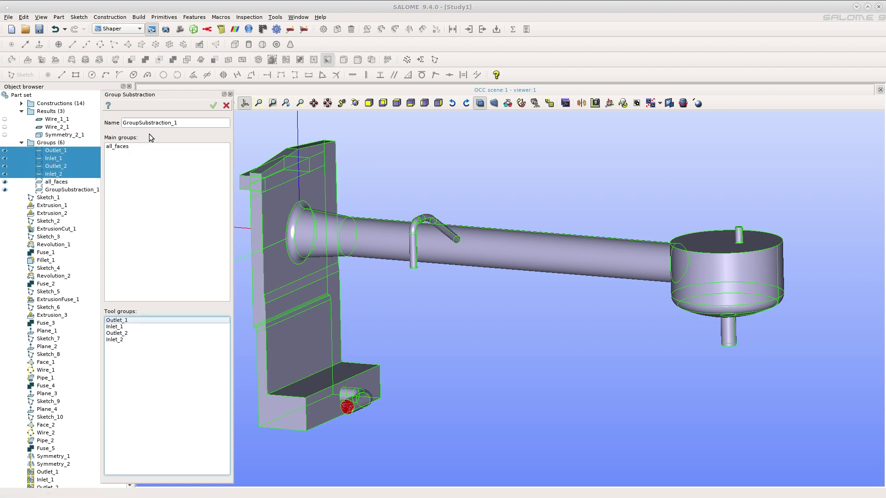
{"action": "double_click", "coordinate": [158, 123]}
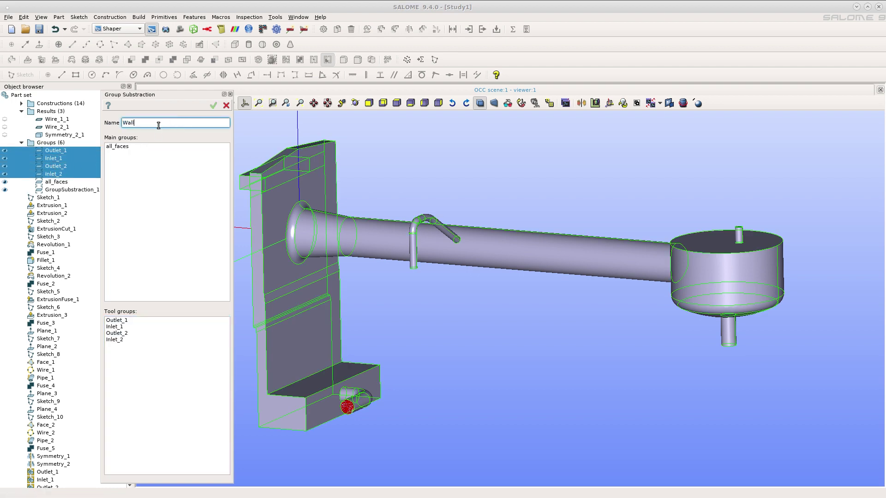
{"action": "left_click", "coordinate": [210, 106]}
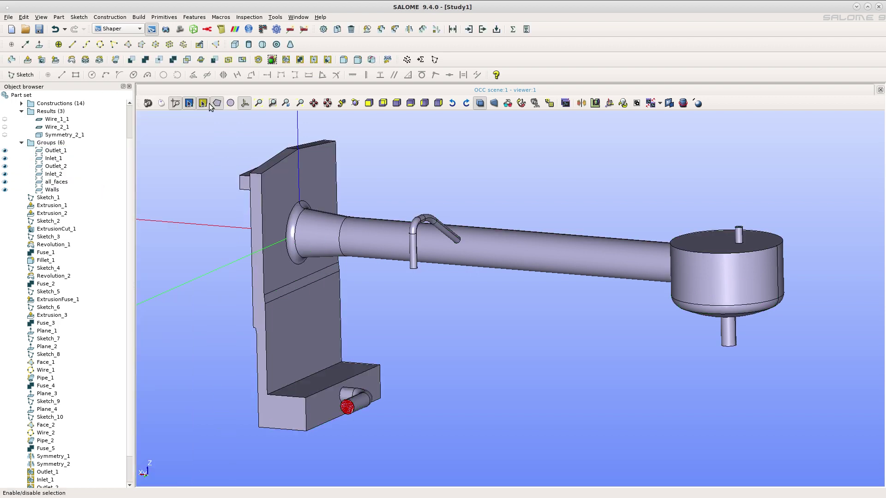
- Select Walls and all_faces to compare the Walls faces
{"action": "left_click", "coordinate": [53, 191]}
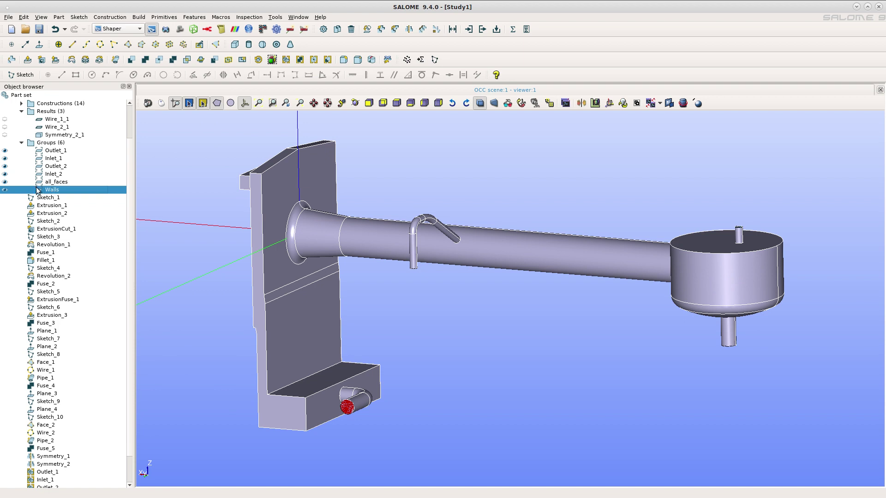
{"action": "left_click", "coordinate": [5, 182]}
{"action": "left_click", "coordinate": [53, 191]}
{"action": "right_click_drag", "start_coordinate": [274, 289], "coordinate": [465, 390], "text": "ctrl"}
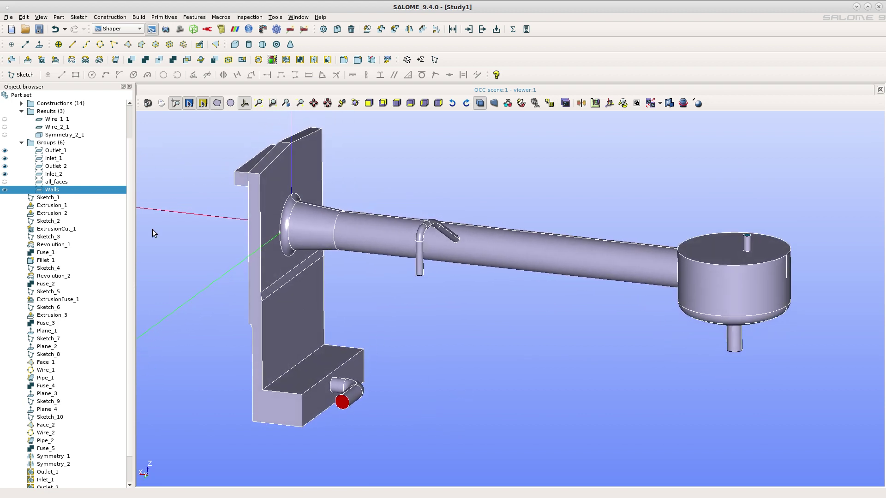
- Show Walls while hiding the four inlet and outlet groups, and inspect the open ends
{"action": "left_click", "coordinate": [4, 190]}
{"action": "left_click", "coordinate": [5, 174]}
{"action": "left_click", "coordinate": [4, 166]}
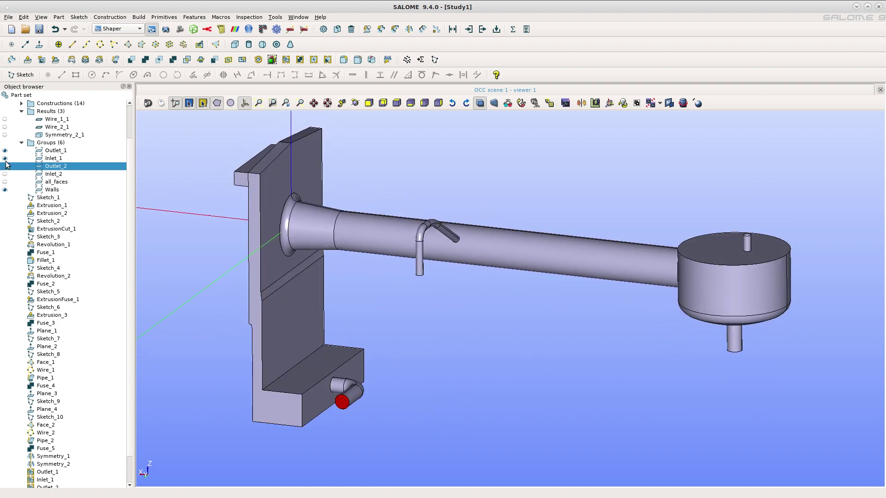
{"action": "left_click", "coordinate": [5, 158]}
{"action": "left_click", "coordinate": [4, 150]}
{"action": "right_click_drag", "start_coordinate": [371, 328], "coordinate": [486, 253], "text": "ctrl"}
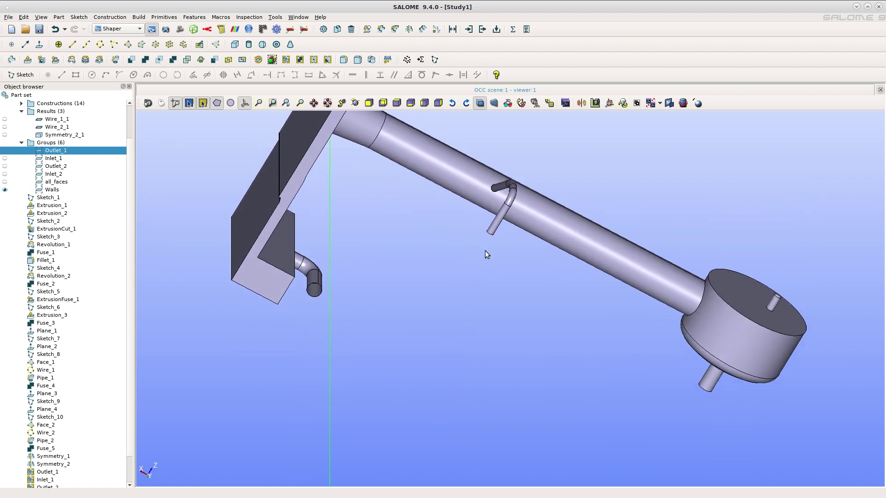
{"action": "right_click_drag", "start_coordinate": [567, 139], "coordinate": [609, 289], "text": "ctrl"}
- Show the four inlet and outlet groups alongside Walls again
{"action": "left_click", "coordinate": [59, 176], "text": "shift"}
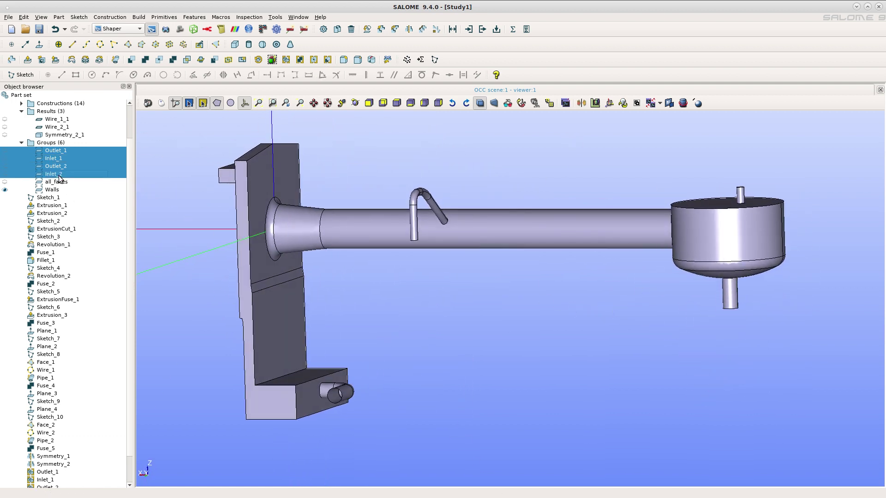
{"action": "right_click", "coordinate": [59, 176]}
{"action": "left_click", "coordinate": [71, 203]}
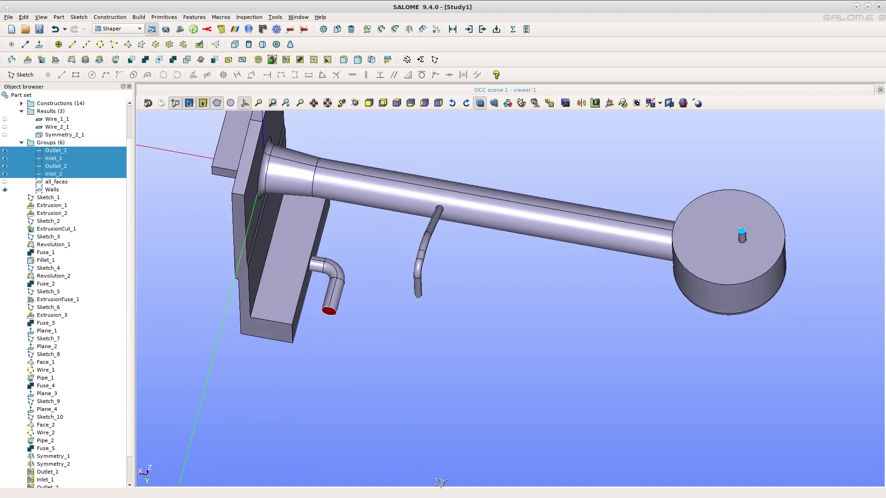